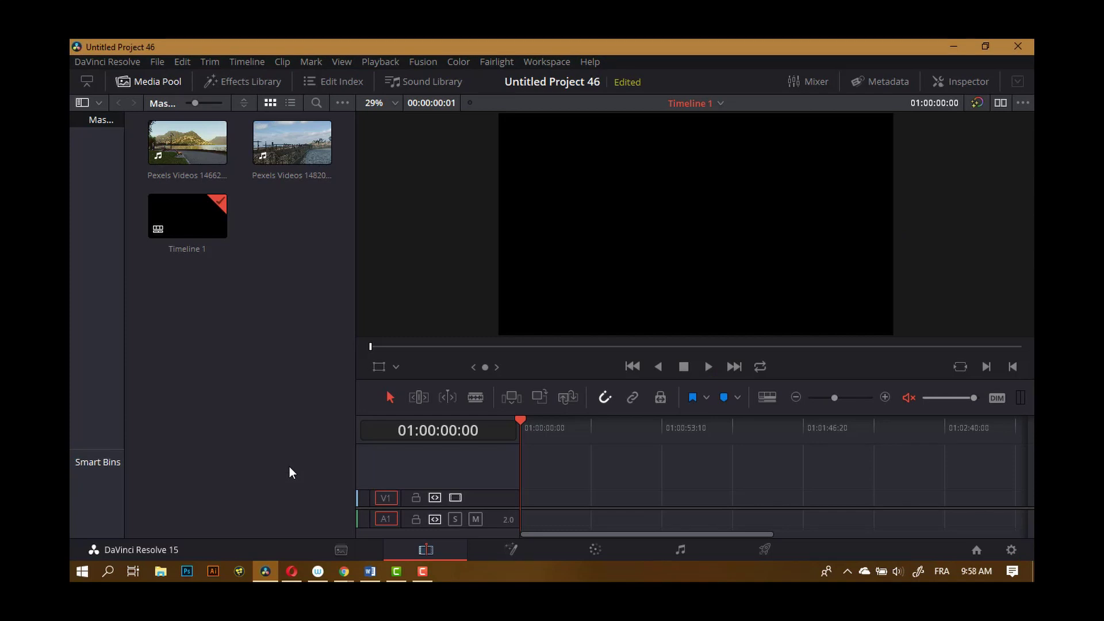
Bring up the Quora question asking for the best split-screen video program.
{"action": "mouse_move", "coordinate": [344, 571]}
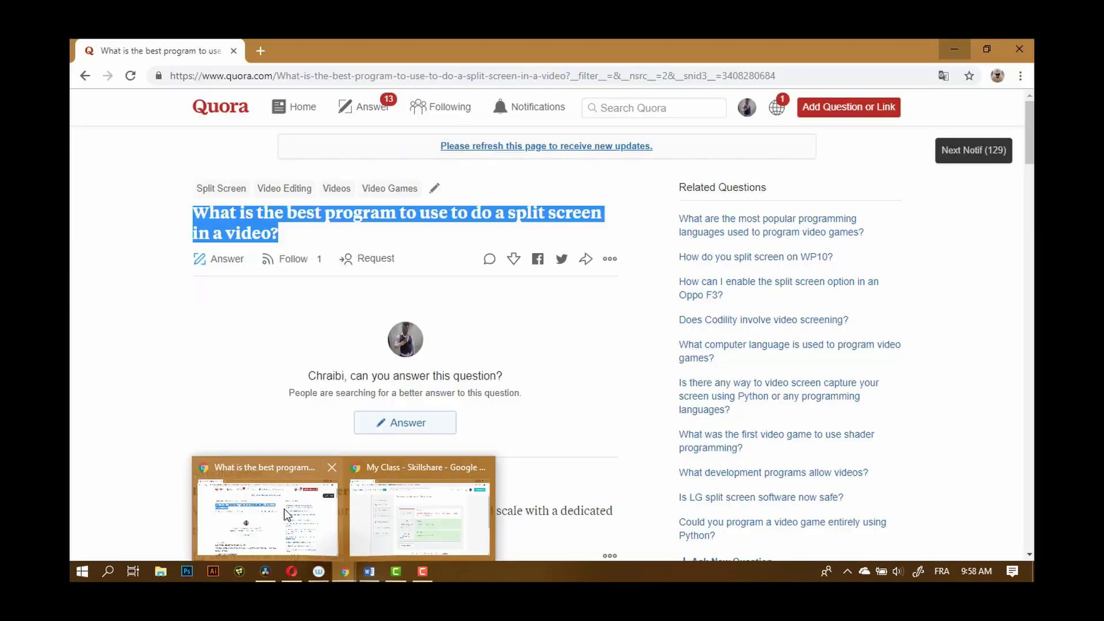
{"action": "left_click", "coordinate": [283, 510]}
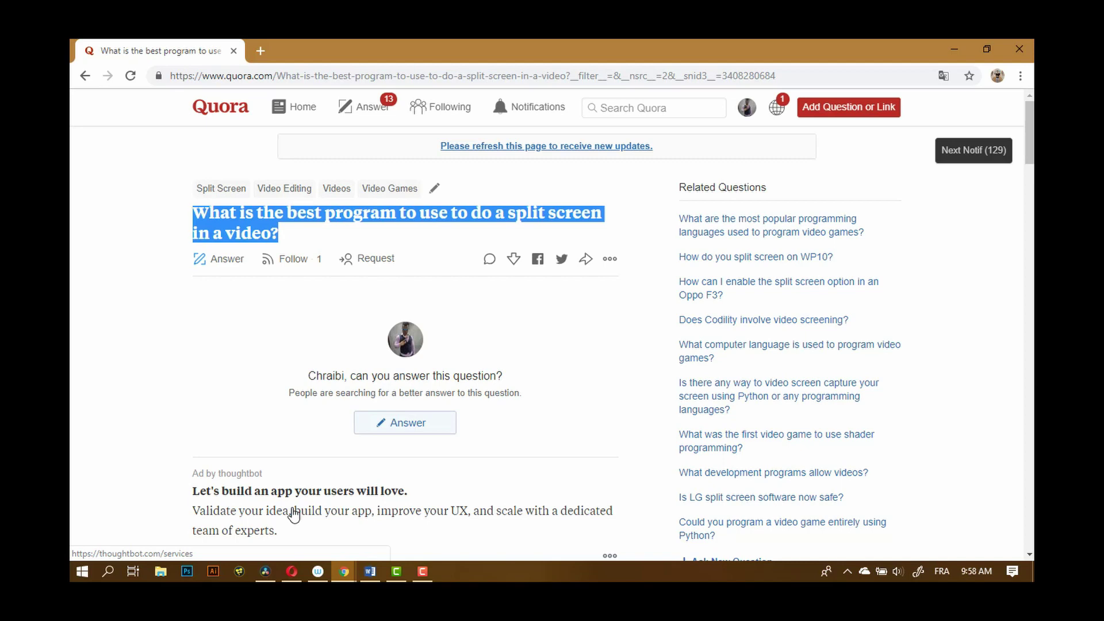
Minimize the browser and place the lake and sea-wall clips back to back at the timeline start.
{"action": "left_click", "coordinate": [953, 51]}
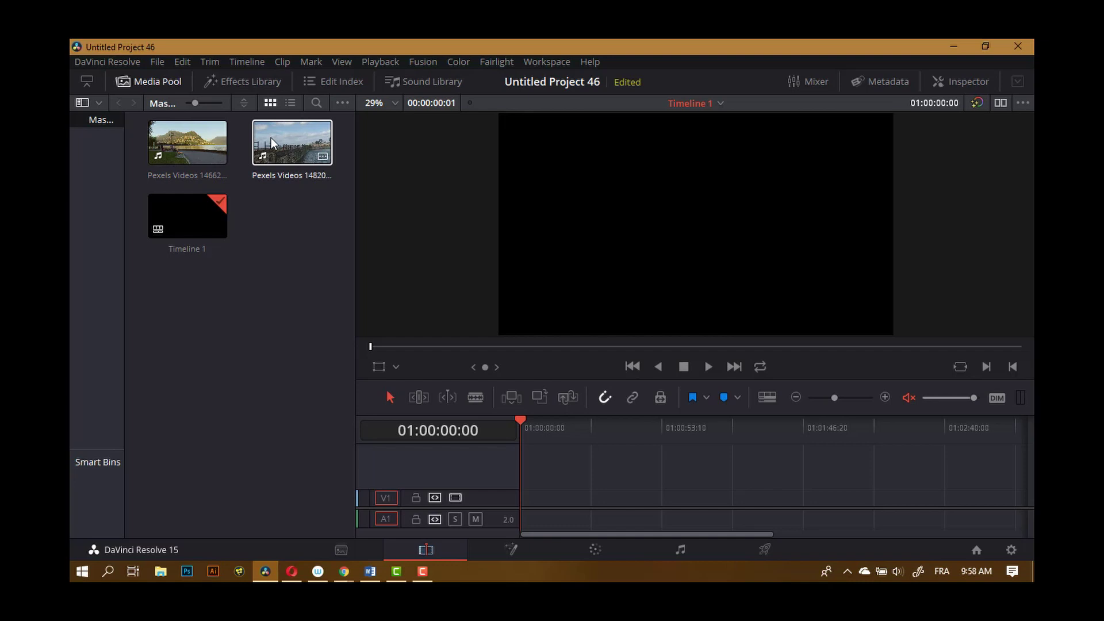
{"action": "left_click", "coordinate": [187, 142]}
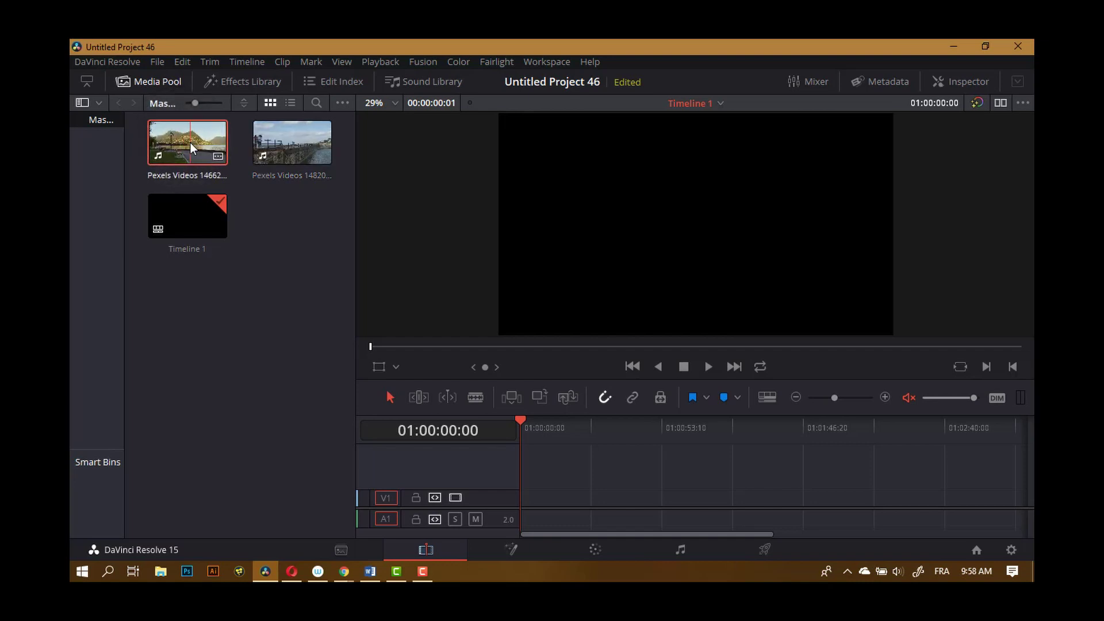
{"action": "left_click_drag", "start_coordinate": [191, 143], "coordinate": [523, 505]}
{"action": "left_click_drag", "start_coordinate": [288, 142], "coordinate": [568, 518]}
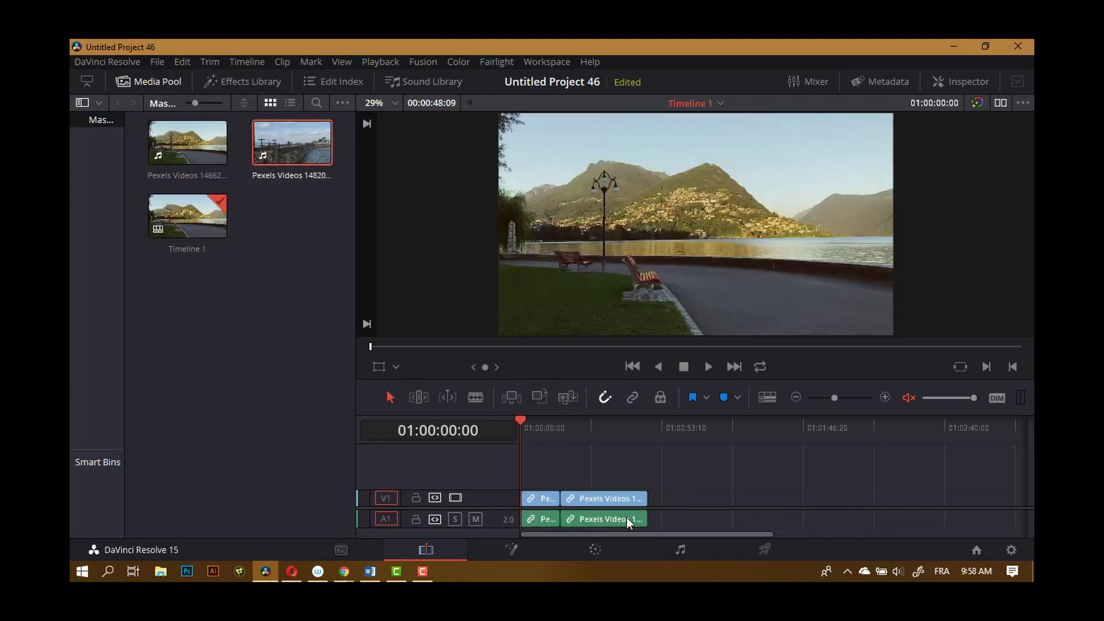
Delete the A1 audio of both the sea-wall and lake clips.
{"action": "right_click", "coordinate": [594, 523]}
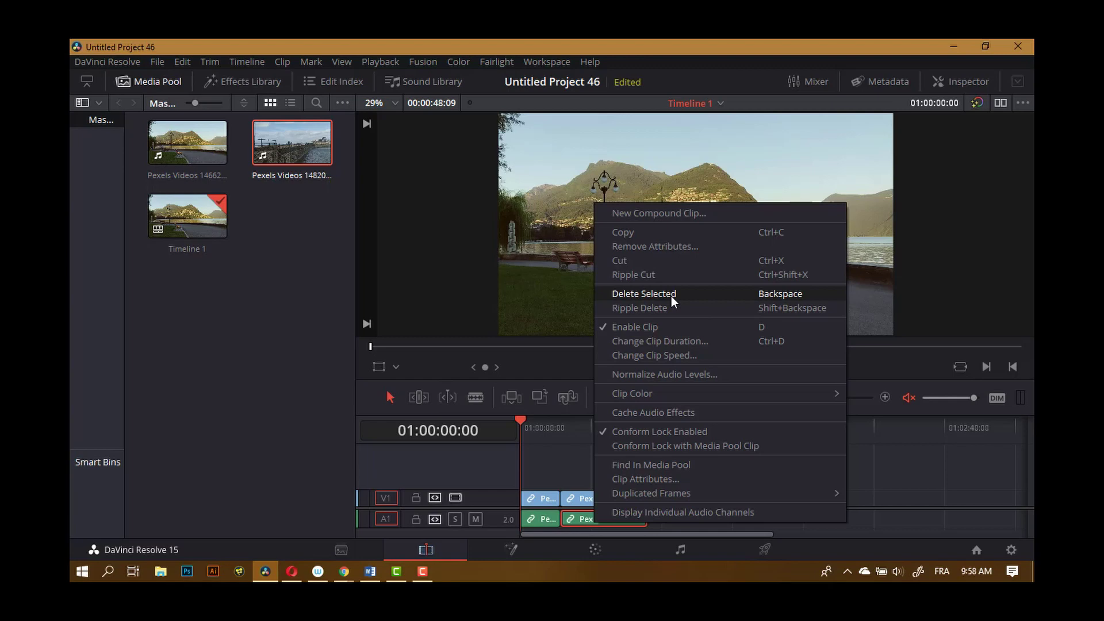
{"action": "left_click", "coordinate": [722, 302]}
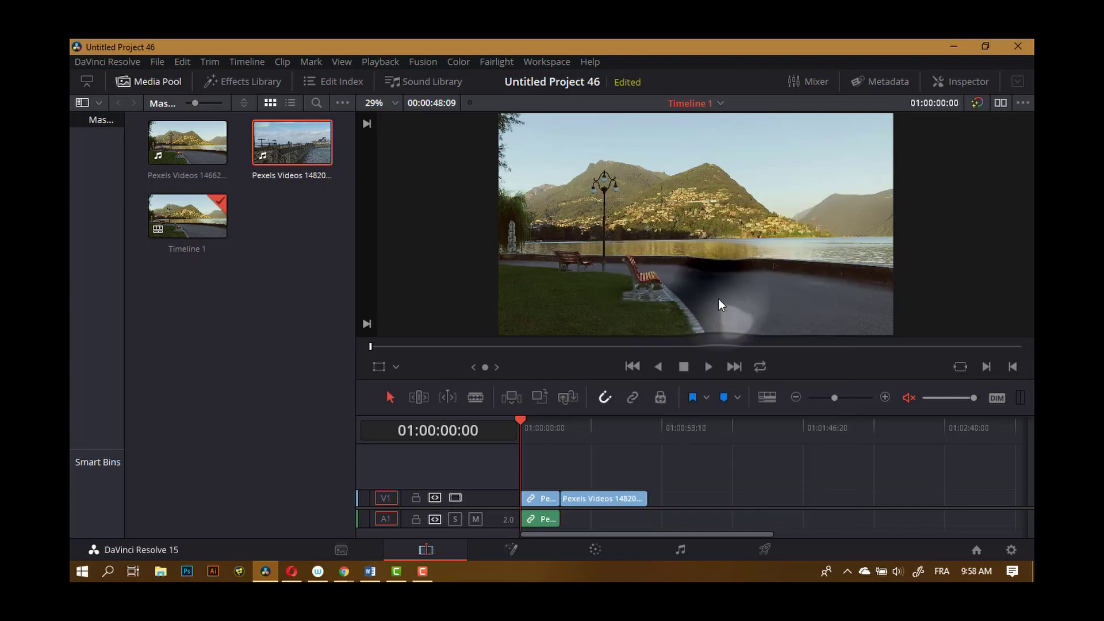
{"action": "right_click", "coordinate": [540, 519]}
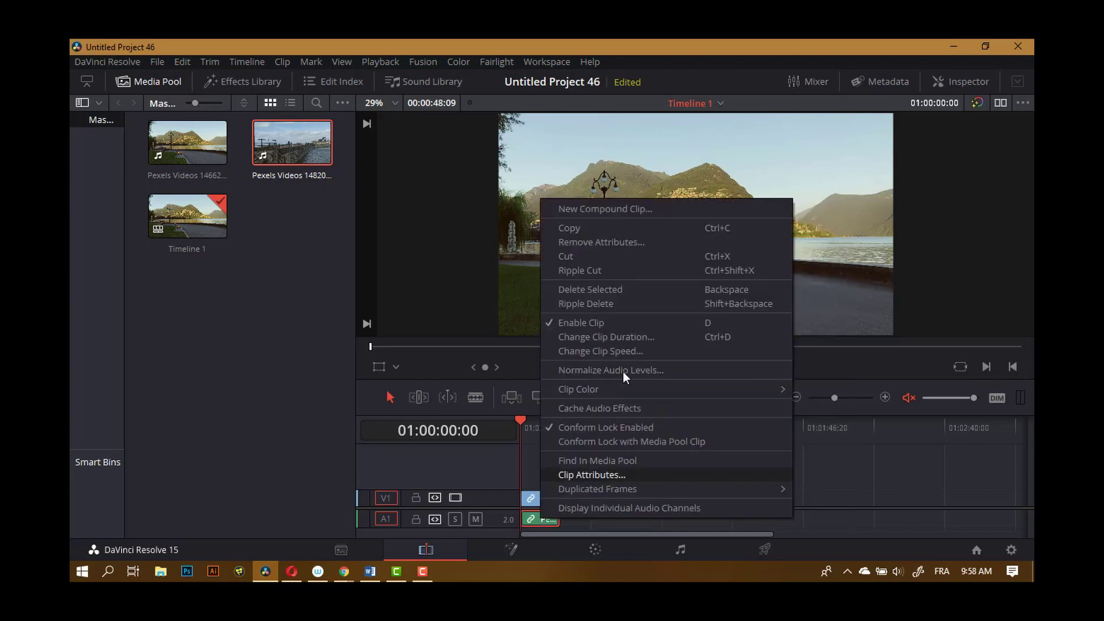
{"action": "left_click", "coordinate": [637, 284]}
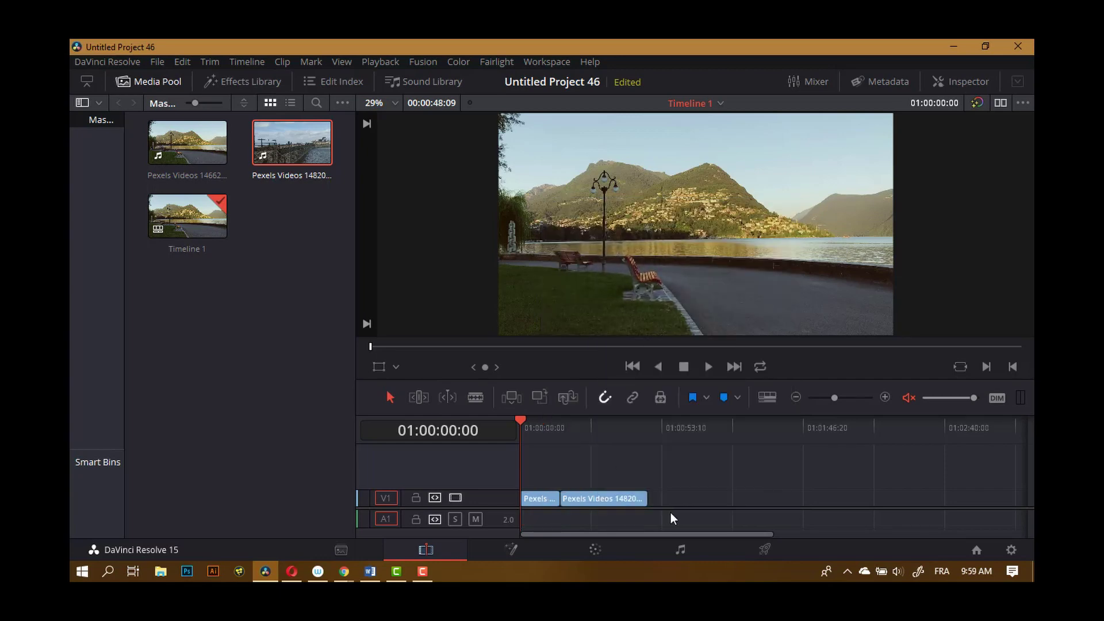
Move the sea-wall clip up to V2 and set its Crop Left to 912.
{"action": "left_click_drag", "start_coordinate": [586, 498], "coordinate": [550, 474]}
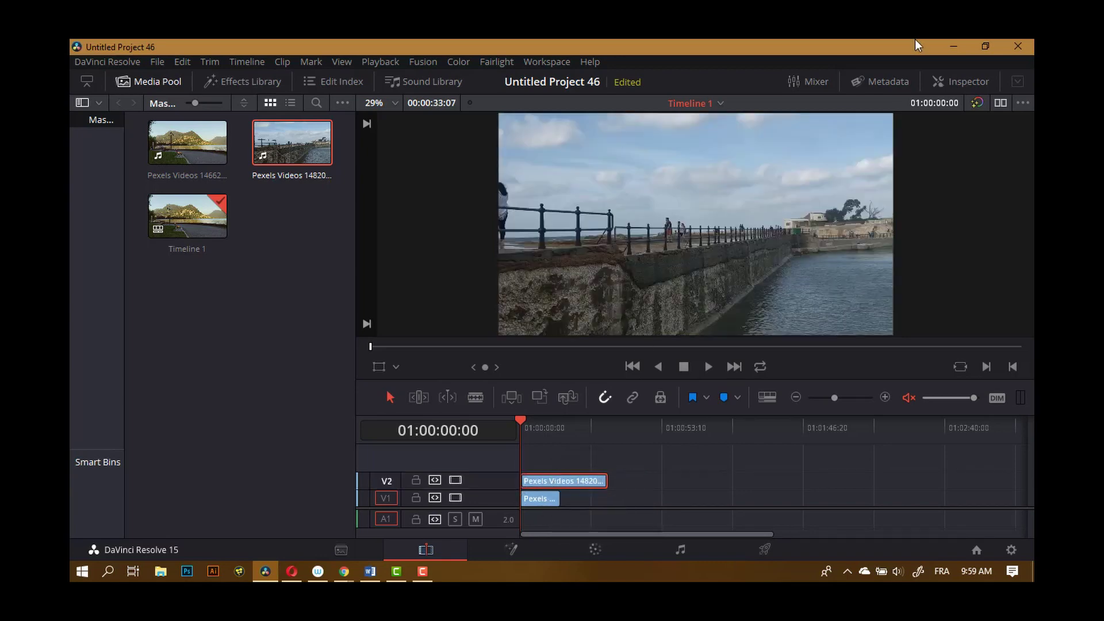
{"action": "left_click", "coordinate": [955, 83]}
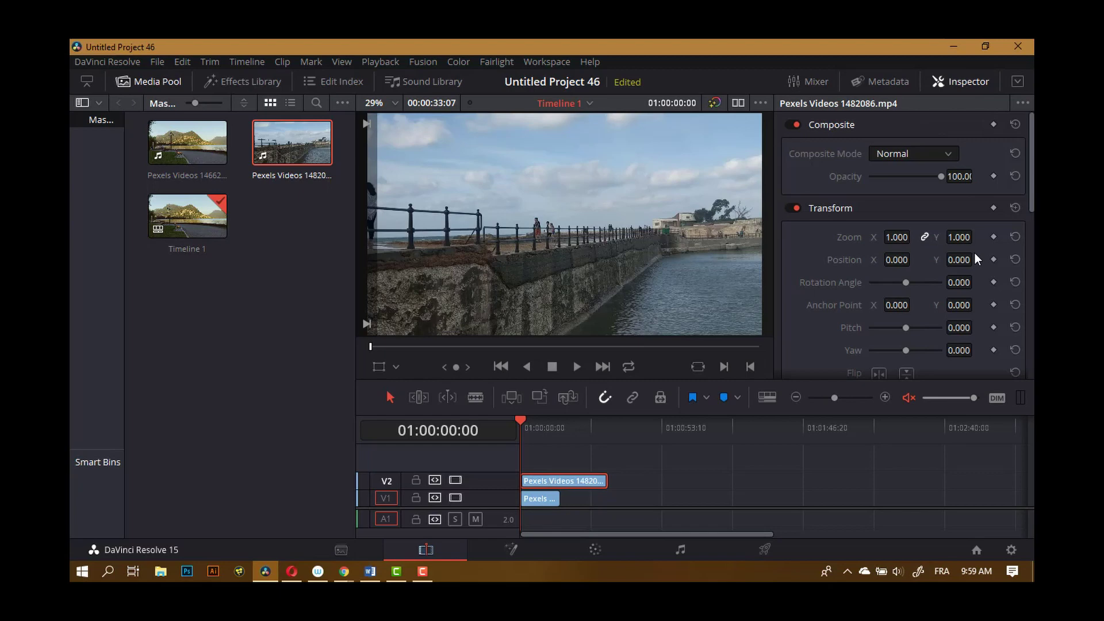
{"action": "scroll", "coordinate": [873, 206], "scroll_direction": "down", "scroll_amount": 2}
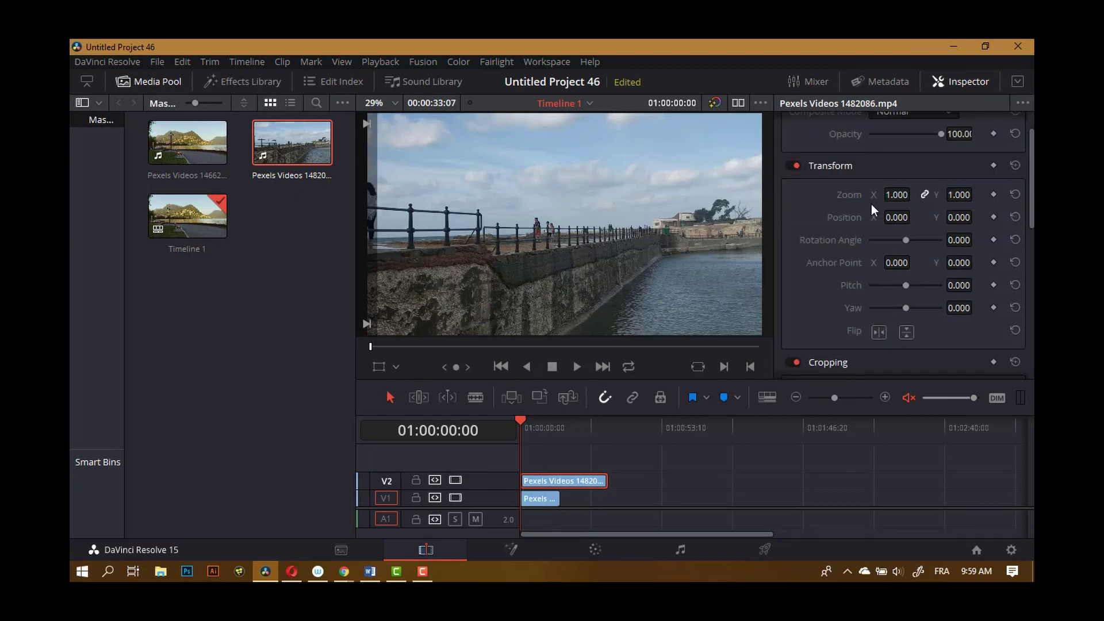
{"action": "scroll", "coordinate": [862, 208], "scroll_direction": "down", "scroll_amount": 2}
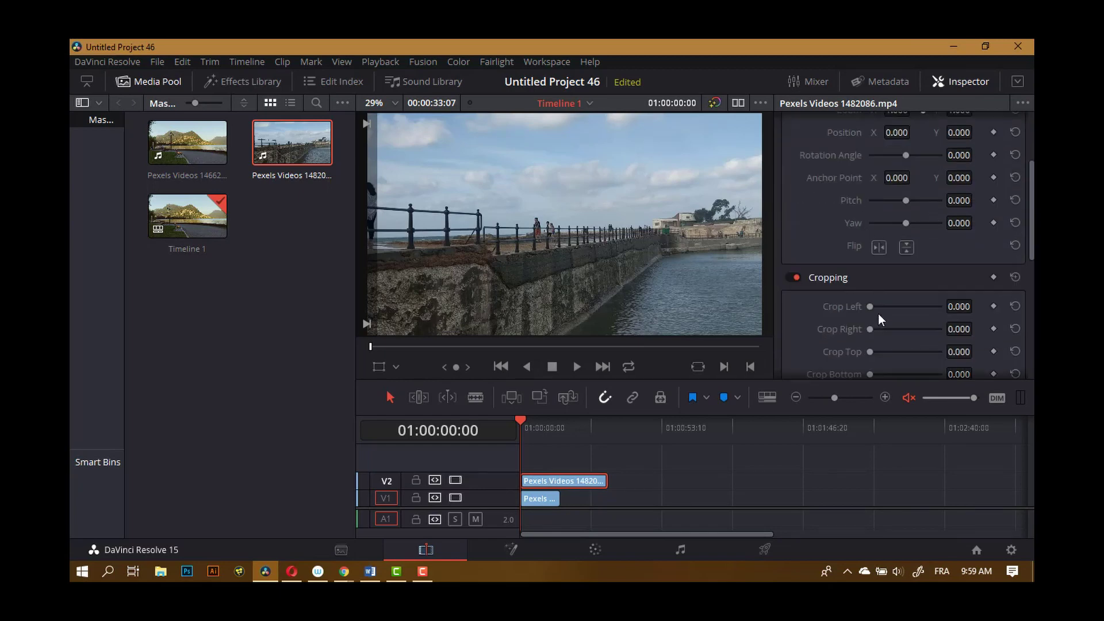
{"action": "left_click_drag", "start_coordinate": [874, 306], "coordinate": [917, 310]}
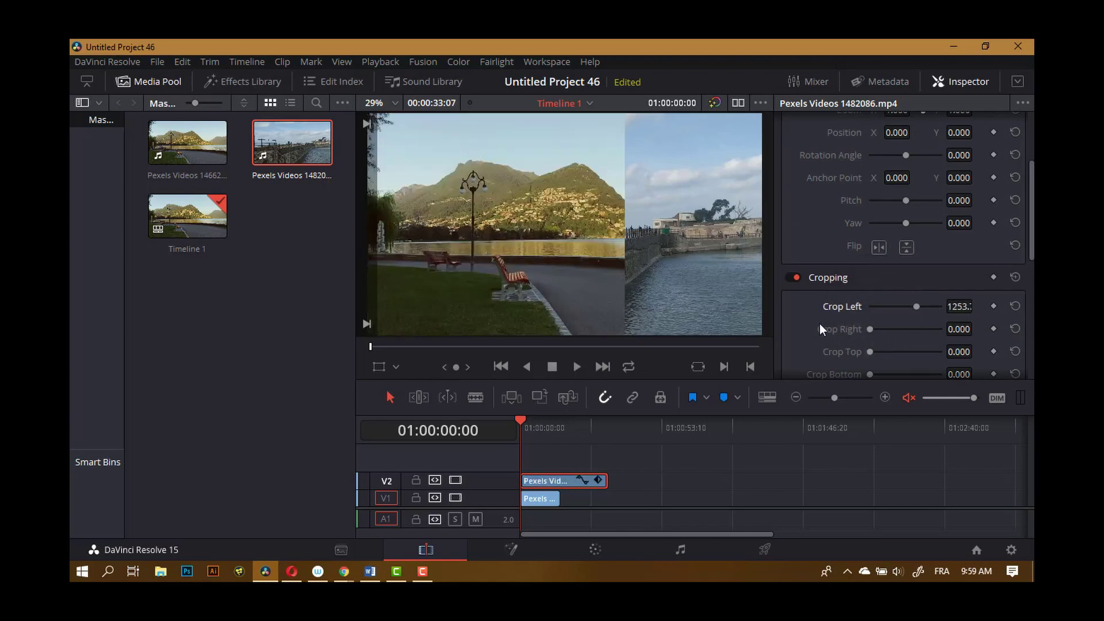
{"action": "left_click_drag", "start_coordinate": [919, 309], "coordinate": [904, 307]}
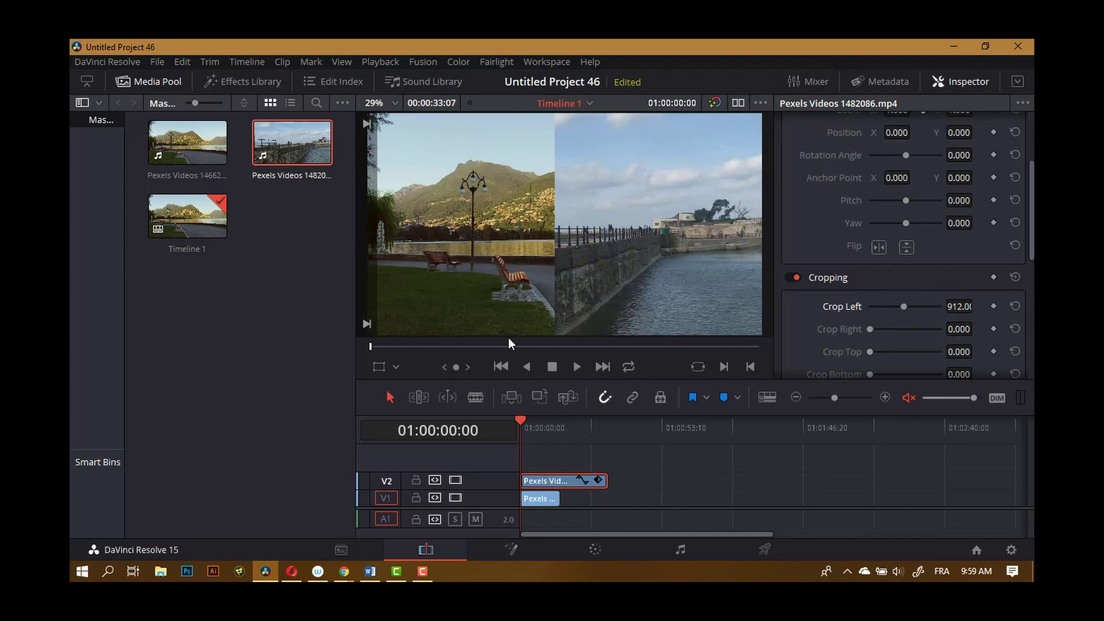
Play back the side-by-side split, then scrub back toward the clip start.
{"action": "left_click", "coordinate": [575, 367]}
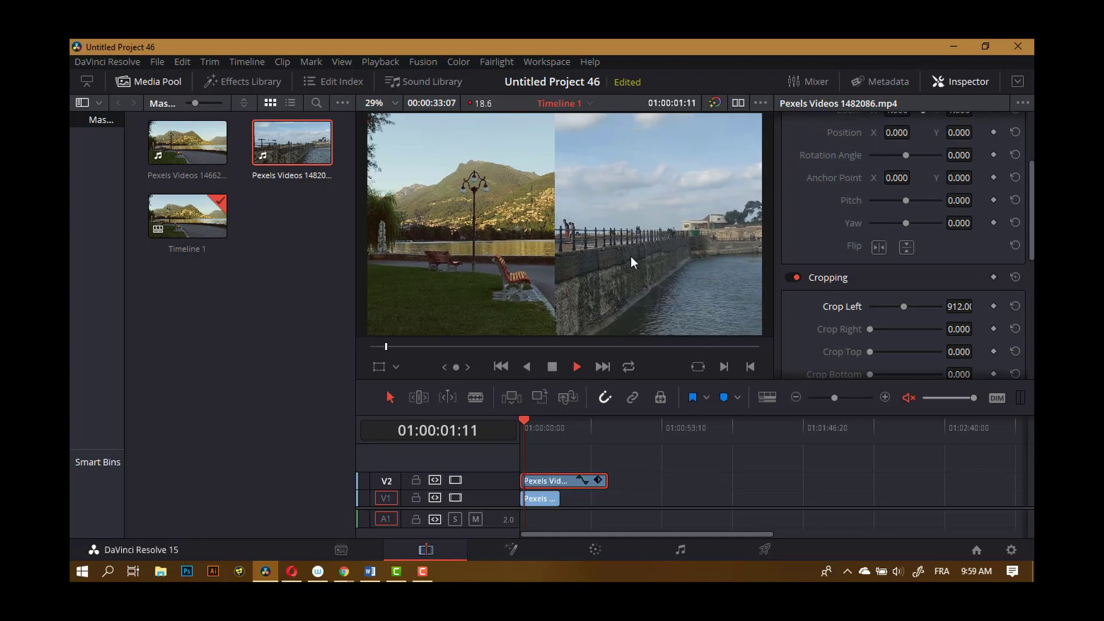
{"action": "left_click", "coordinate": [557, 369]}
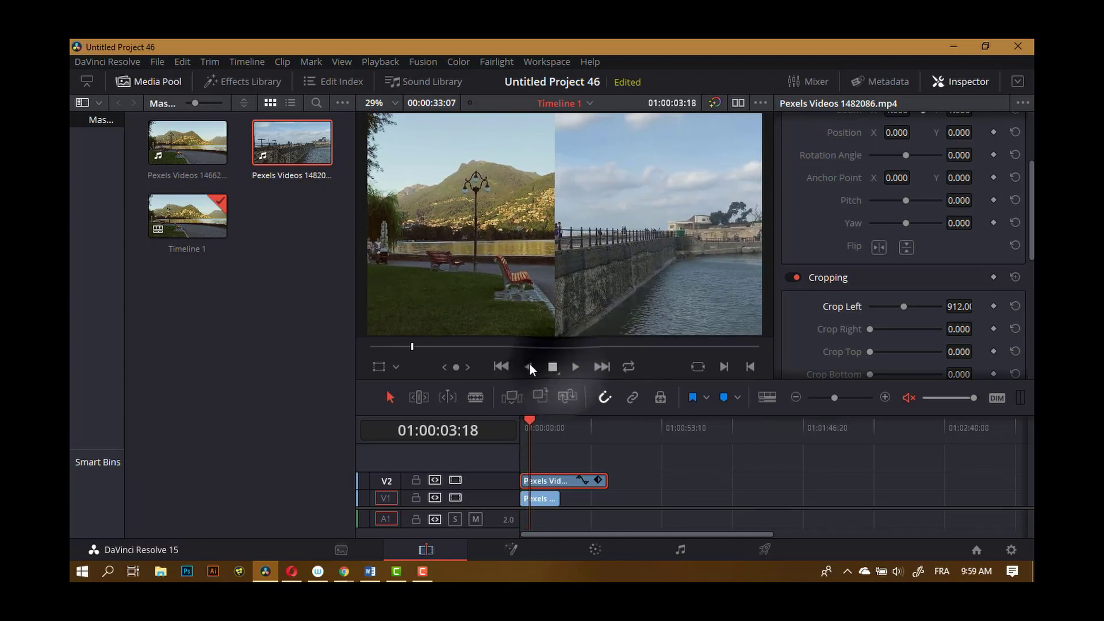
{"action": "left_click_drag", "start_coordinate": [414, 347], "coordinate": [363, 348]}
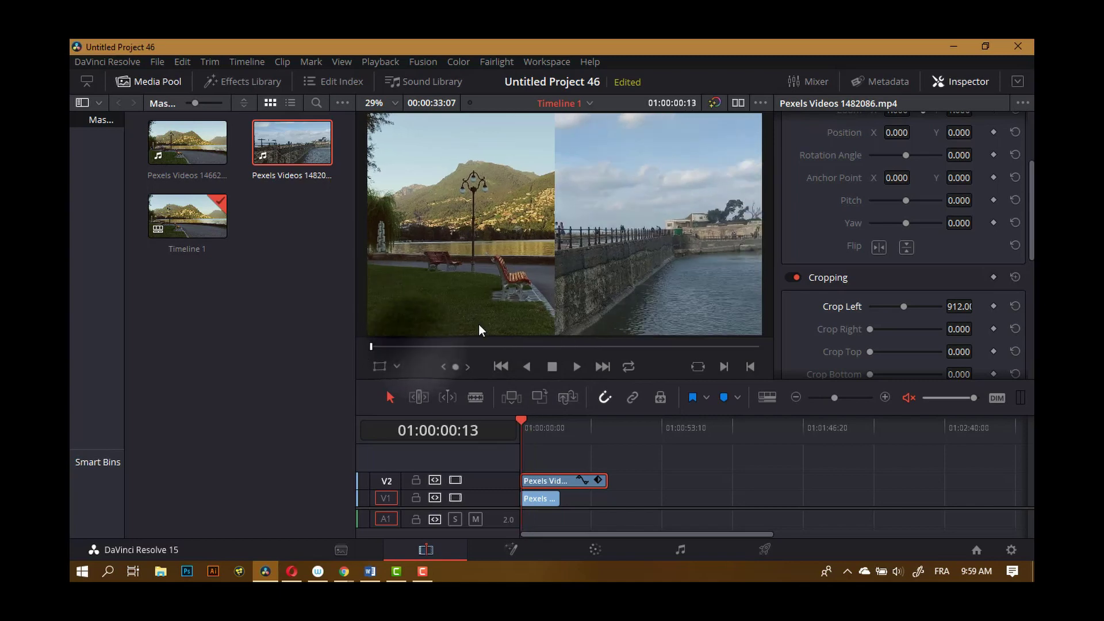
Switch the sea-wall crop to Crop Right 912 and add a lake clip copy on V3.
{"action": "double_click", "coordinate": [849, 307]}
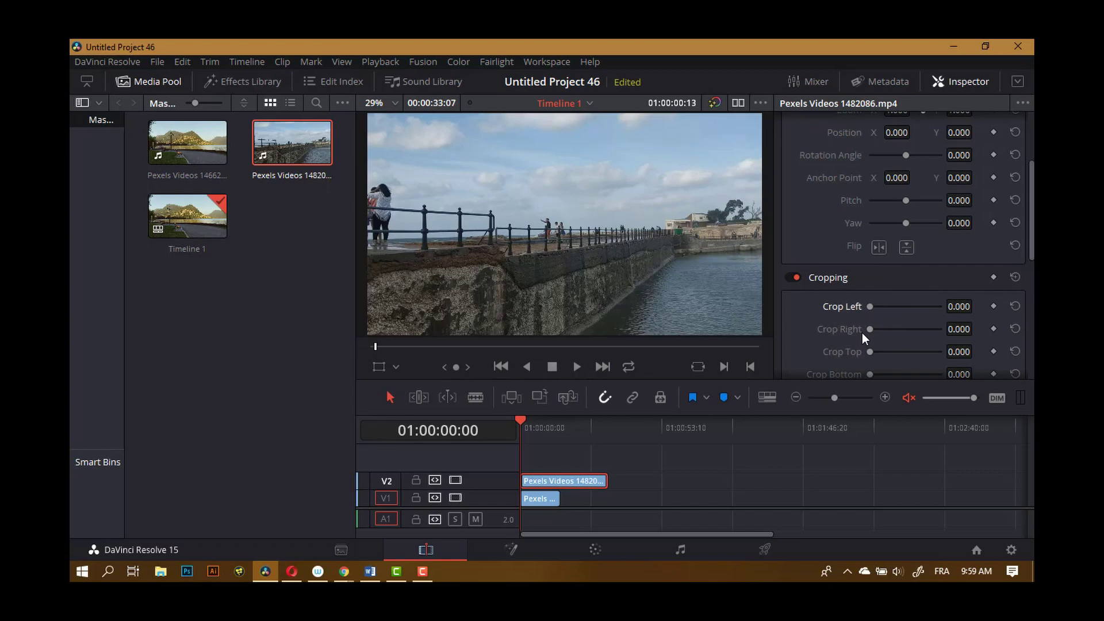
{"action": "left_click_drag", "start_coordinate": [862, 332], "coordinate": [903, 330]}
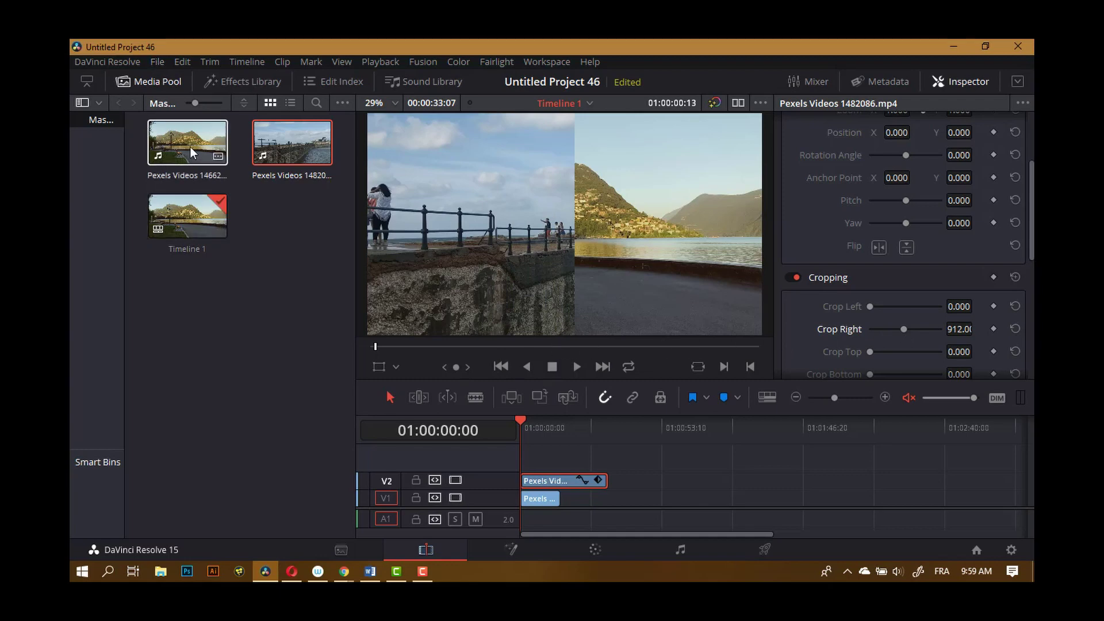
{"action": "left_click_drag", "start_coordinate": [191, 147], "coordinate": [521, 465]}
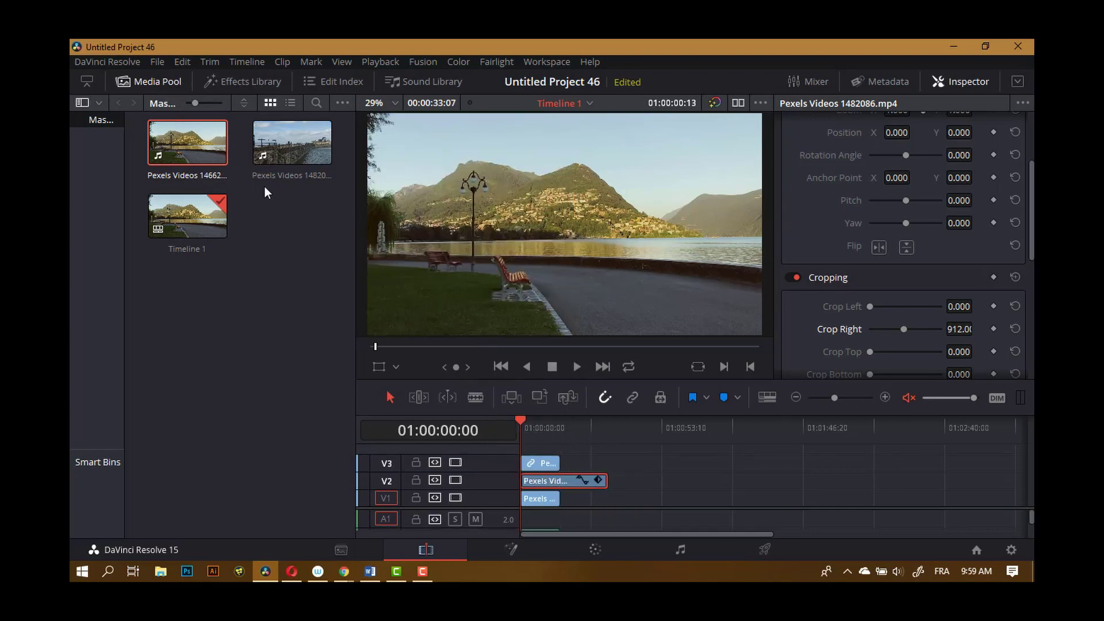
Add a sea-wall clip copy on V4 and delete its A3 audio.
{"action": "left_click_drag", "start_coordinate": [282, 162], "coordinate": [525, 454]}
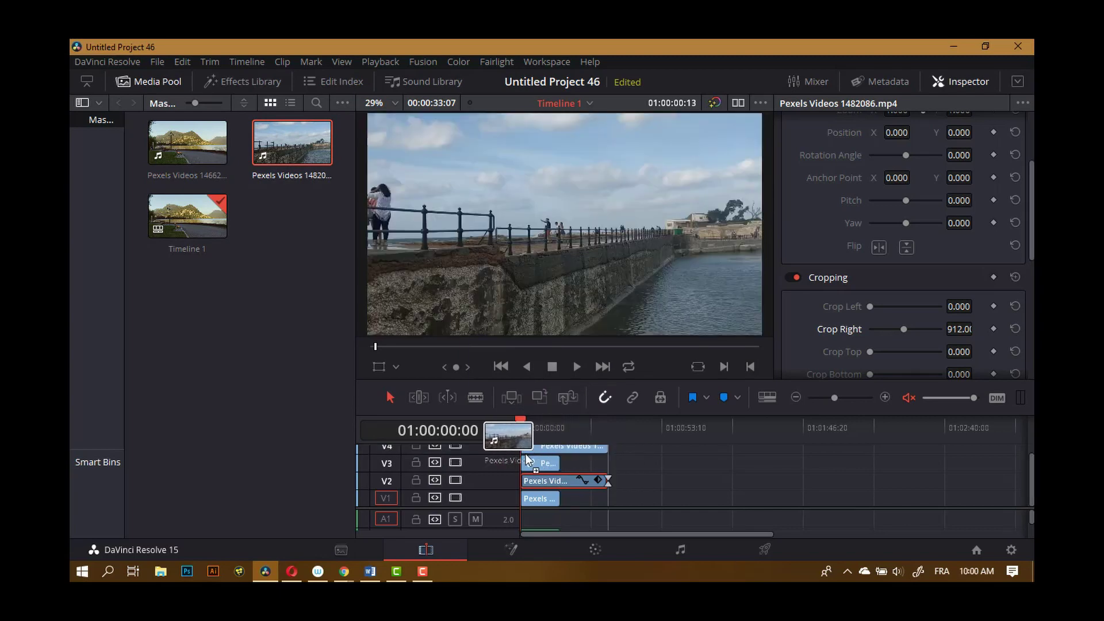
{"action": "left_click", "coordinate": [558, 507]}
{"action": "scroll", "coordinate": [1024, 518], "scroll_direction": "down", "scroll_amount": 2}
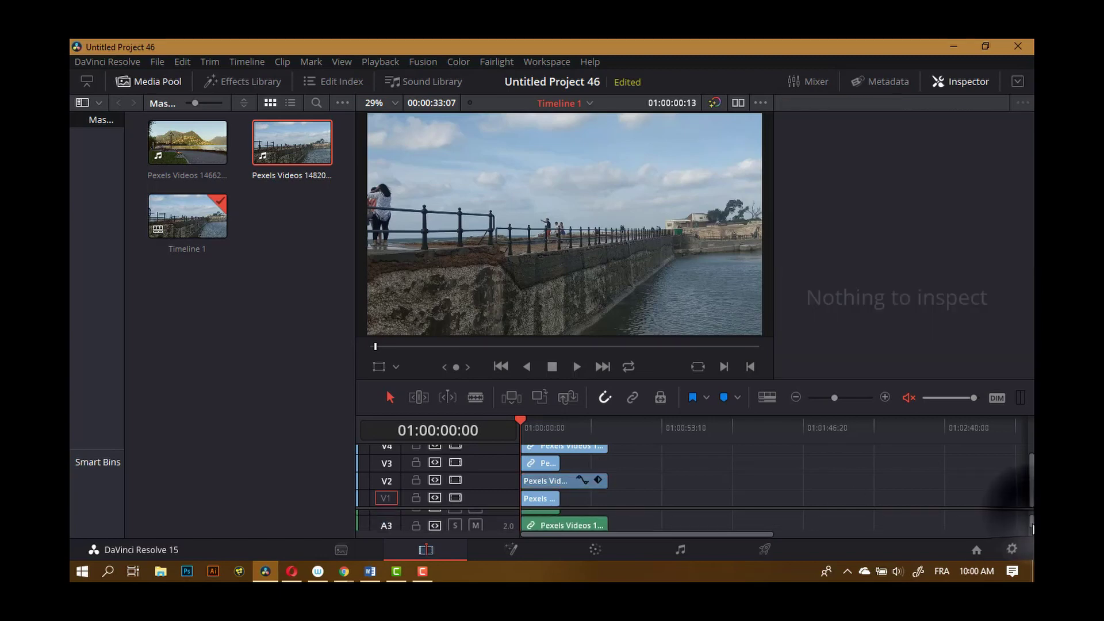
{"action": "right_click", "coordinate": [565, 525]}
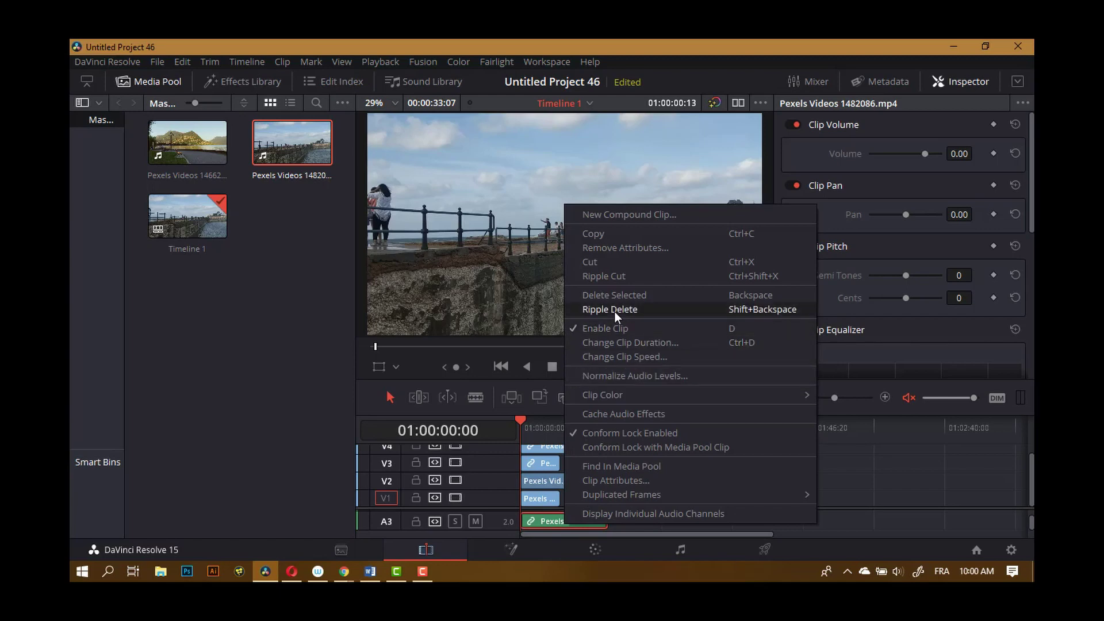
{"action": "left_click", "coordinate": [619, 296]}
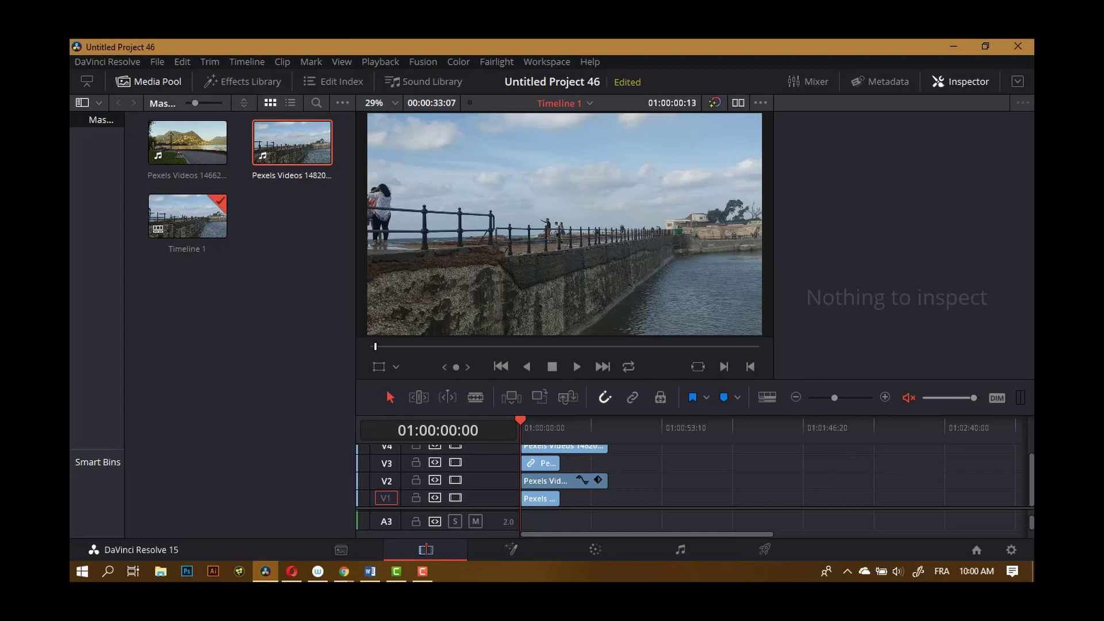
{"action": "scroll", "coordinate": [1026, 471], "scroll_direction": "up", "scroll_amount": 1}
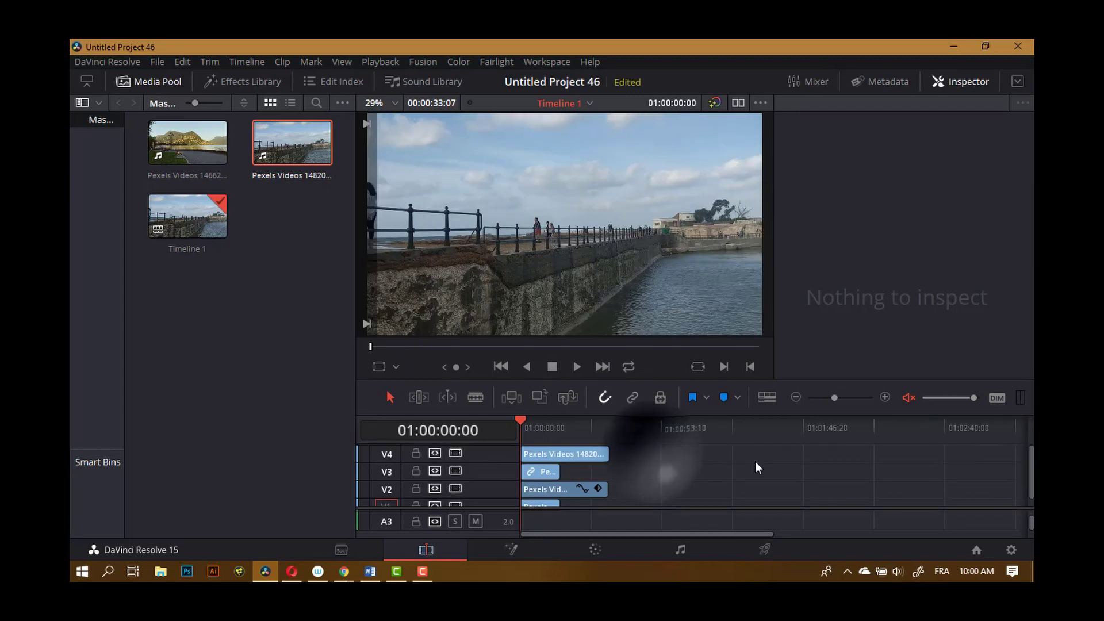
Crop the right side off the V3 lake clip and the left side off the V4 clip.
{"action": "left_click", "coordinate": [535, 473]}
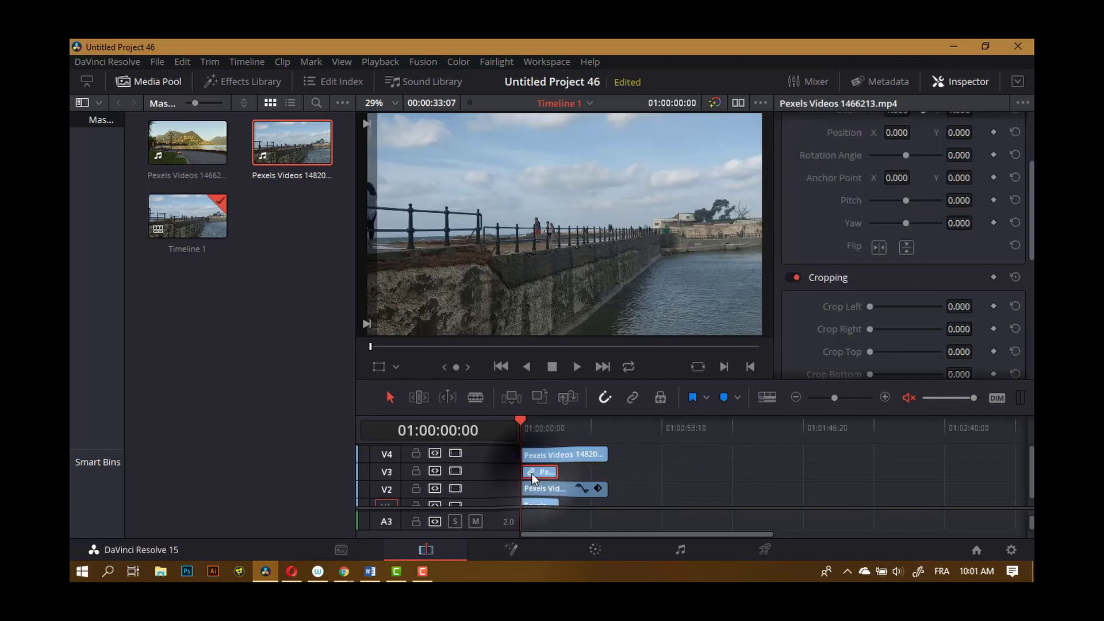
{"action": "left_click_drag", "start_coordinate": [877, 328], "coordinate": [908, 329]}
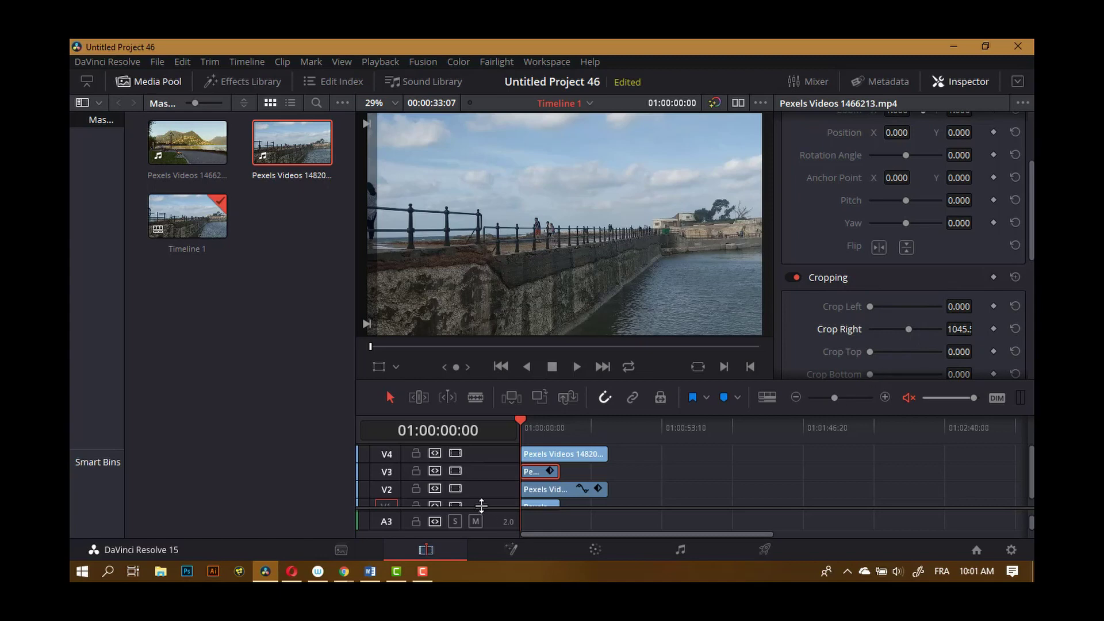
{"action": "left_click", "coordinate": [552, 455]}
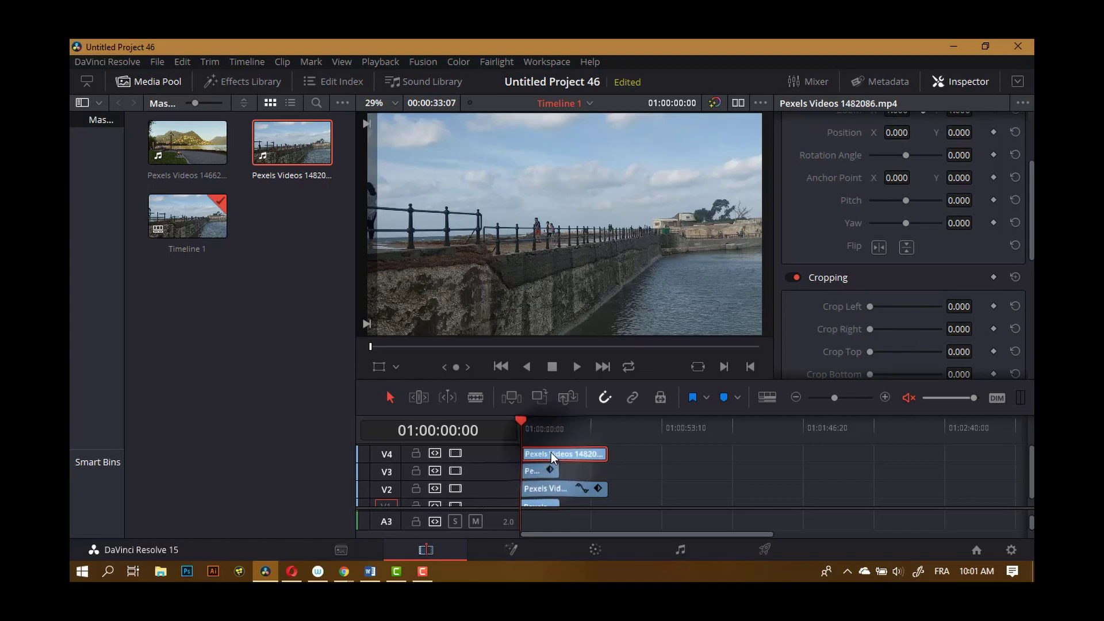
{"action": "left_click_drag", "start_coordinate": [869, 308], "coordinate": [930, 306]}
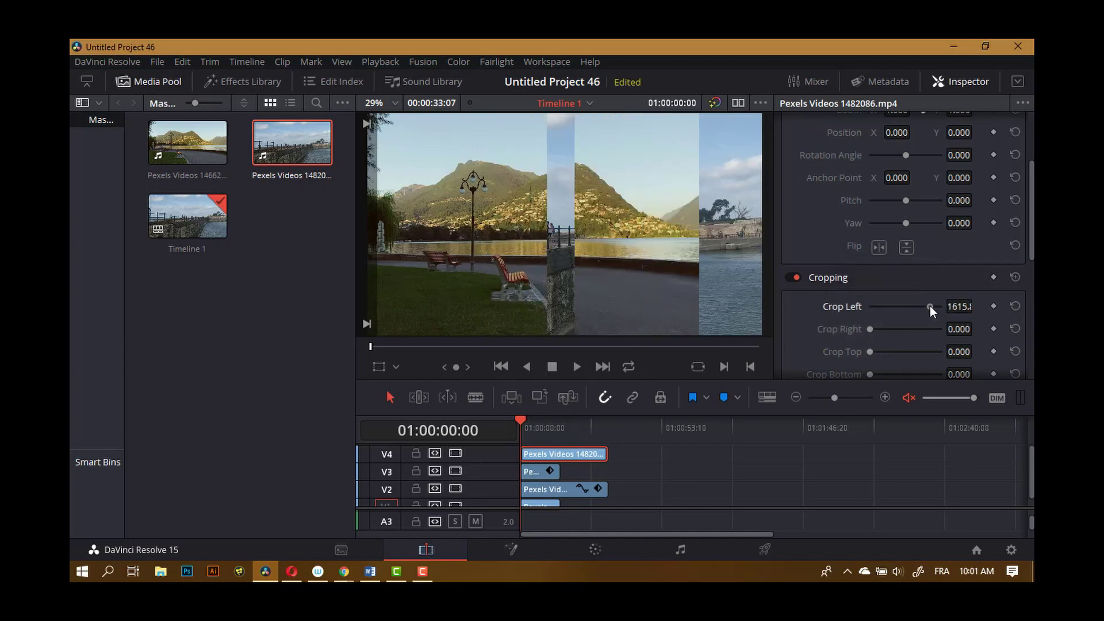
Fine-tune V3's Crop Right to about 1482 and play the four-strip split screen.
{"action": "double_click", "coordinate": [538, 476]}
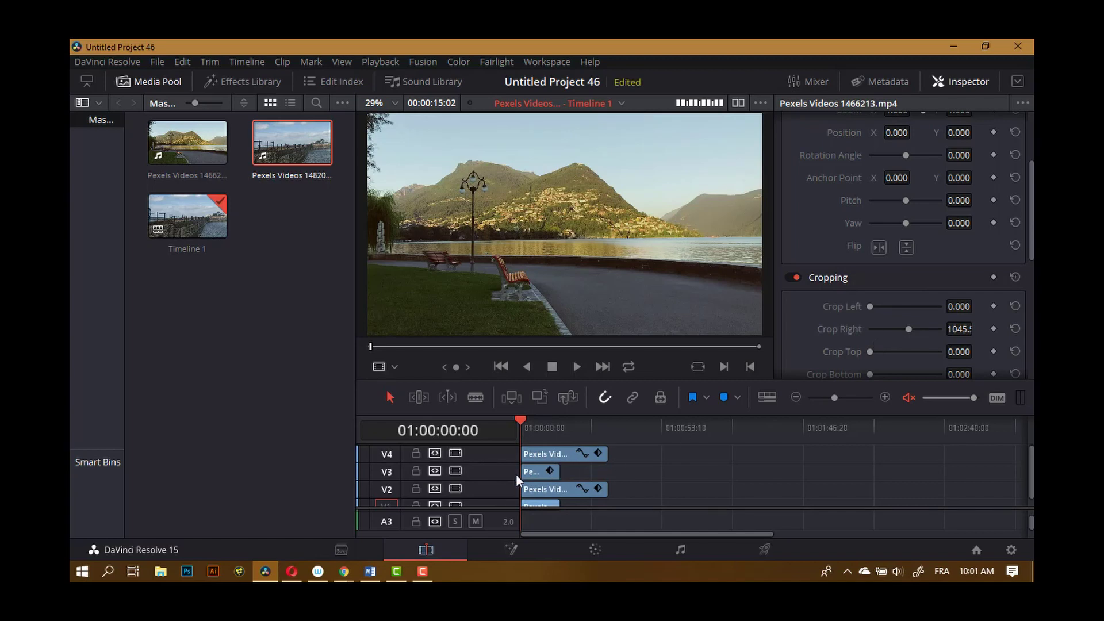
{"action": "left_click", "coordinate": [532, 470]}
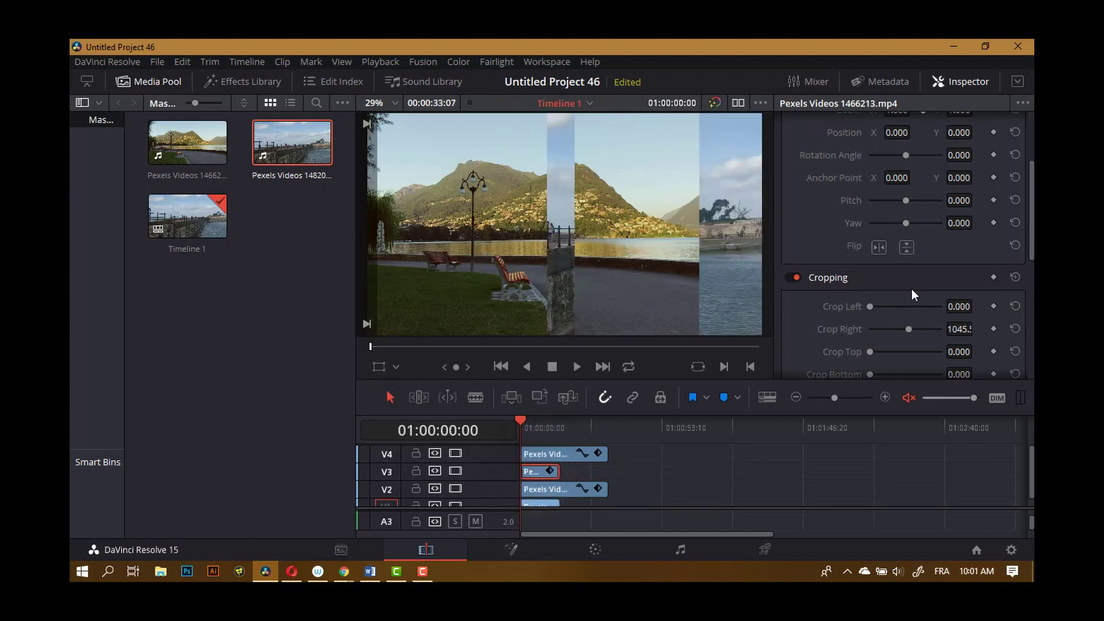
{"action": "left_click_drag", "start_coordinate": [908, 330], "coordinate": [925, 329]}
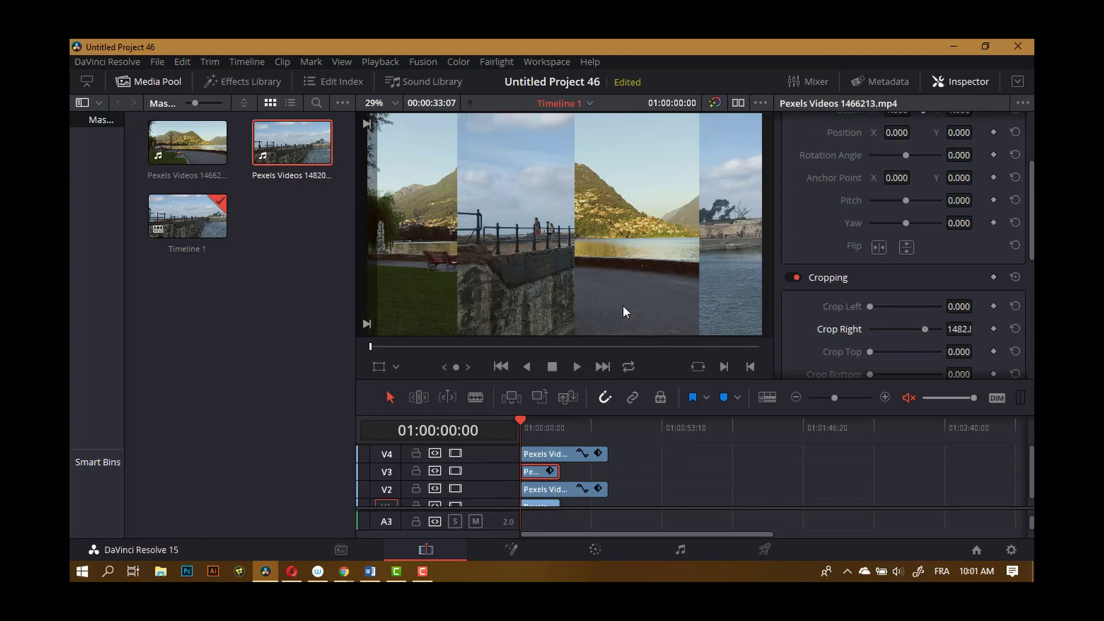
{"action": "left_click", "coordinate": [580, 371]}
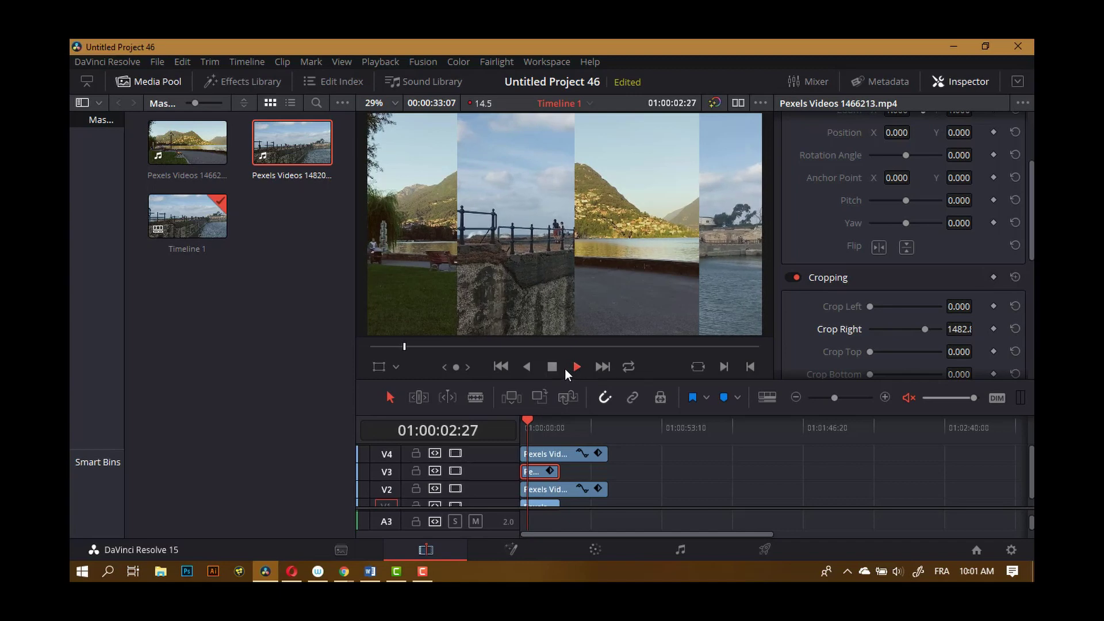
{"action": "left_click", "coordinate": [552, 369]}
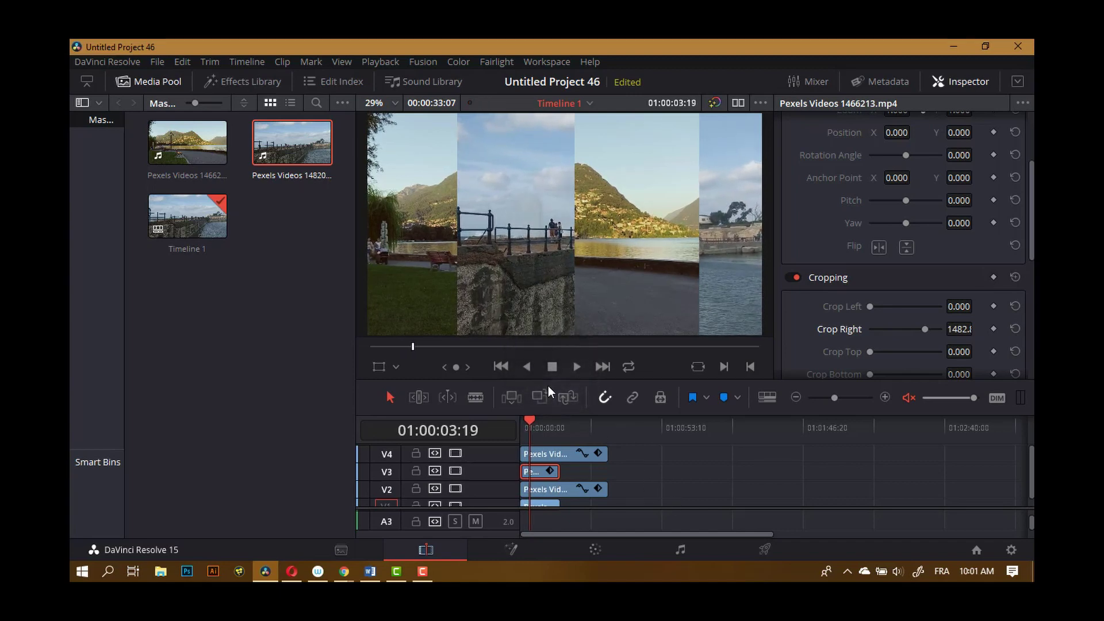
Delete all four split-screen clips from the timeline.
{"action": "scroll", "coordinate": [624, 499], "scroll_direction": "down", "scroll_amount": 1}
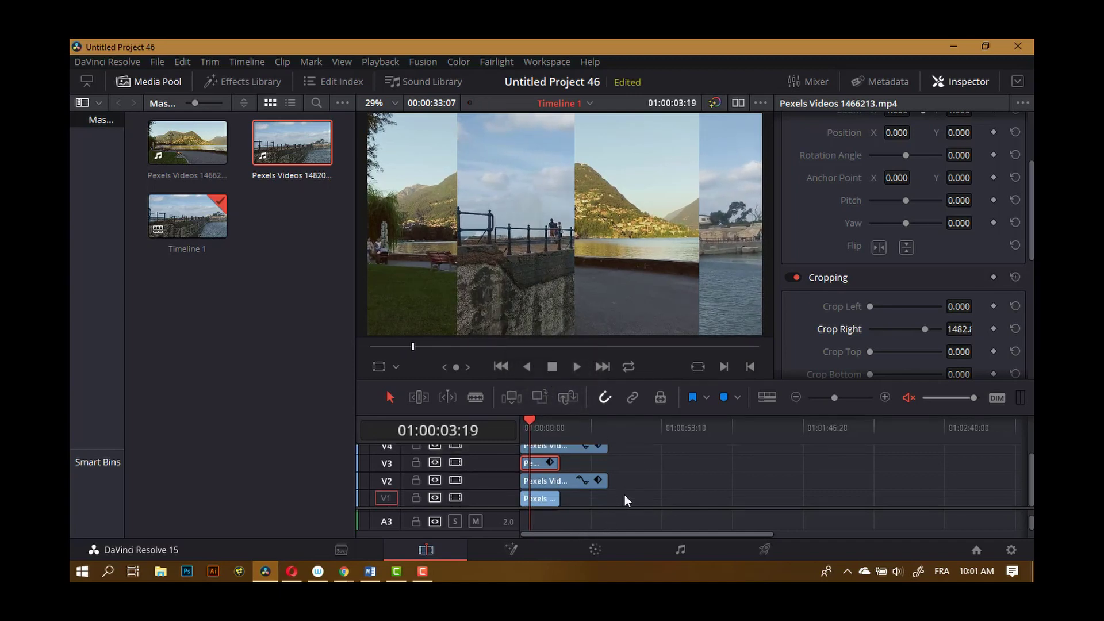
{"action": "left_click_drag", "start_coordinate": [666, 455], "coordinate": [520, 542]}
{"action": "key", "text": "Delete"}
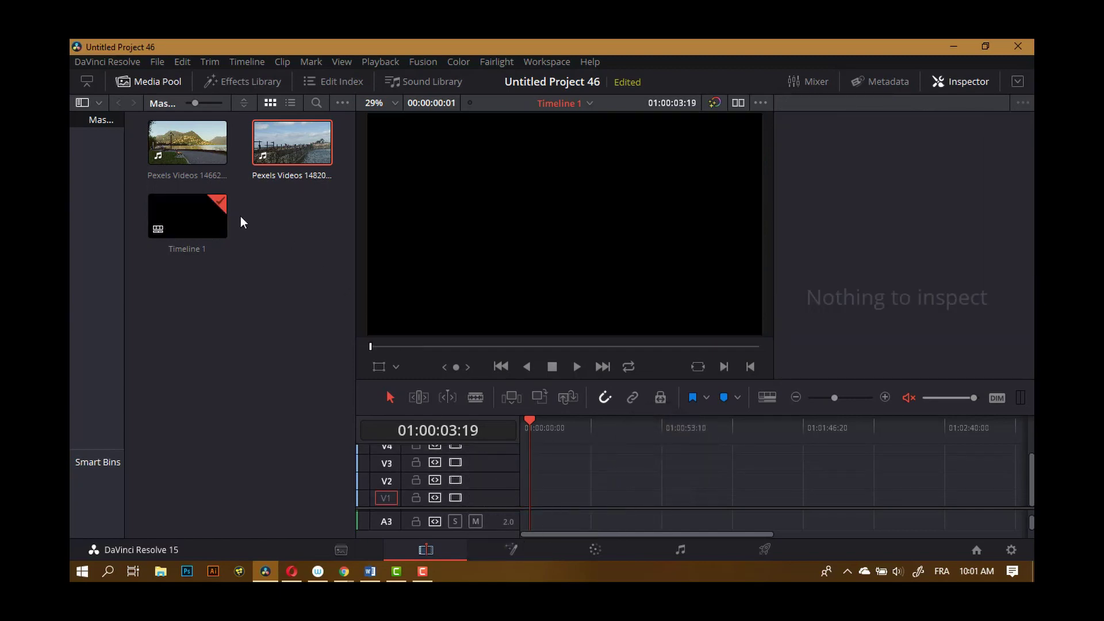
Place the lakeside clip at the start of V1 and append the pier clip after it.
{"action": "left_click_drag", "start_coordinate": [210, 140], "coordinate": [508, 503]}
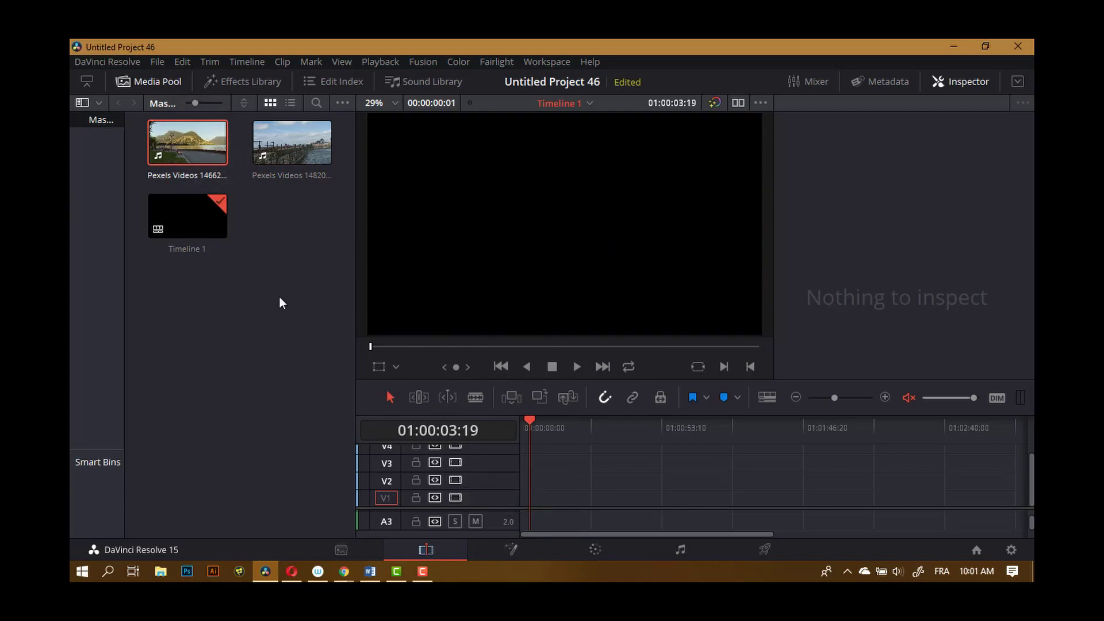
{"action": "left_click", "coordinate": [525, 431]}
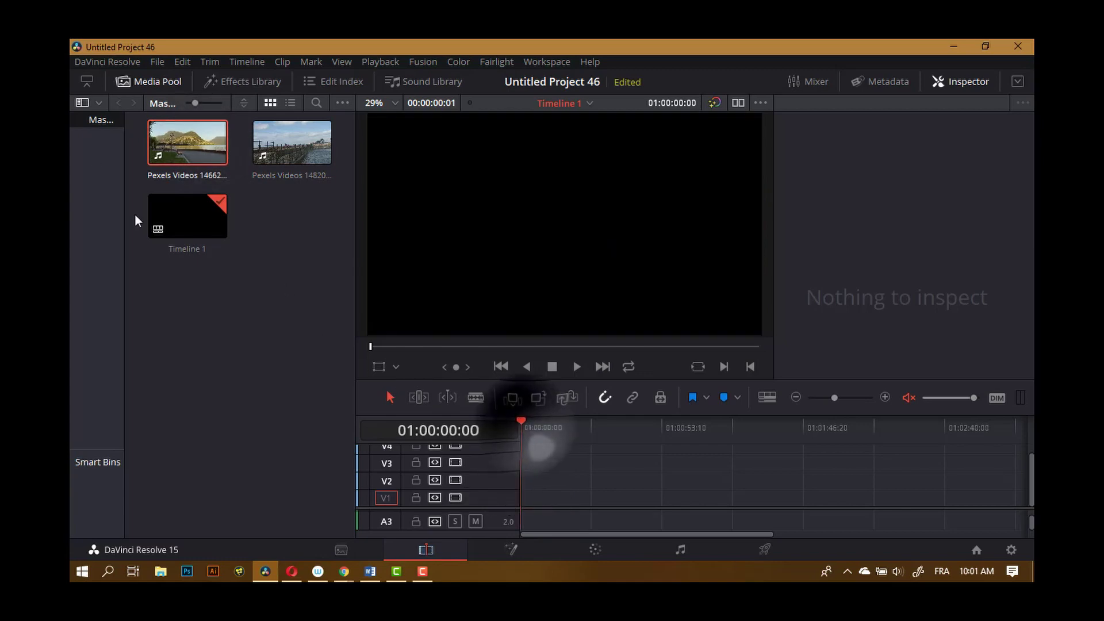
{"action": "left_click_drag", "start_coordinate": [215, 168], "coordinate": [529, 511]}
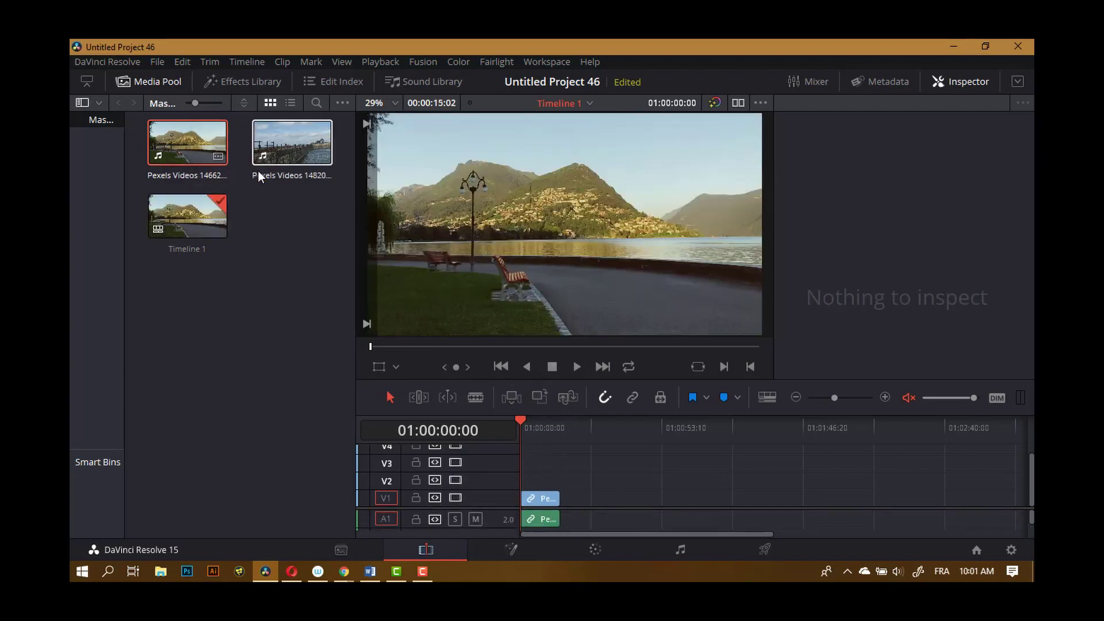
{"action": "left_click_drag", "start_coordinate": [262, 172], "coordinate": [567, 515]}
{"action": "left_click", "coordinate": [619, 443]}
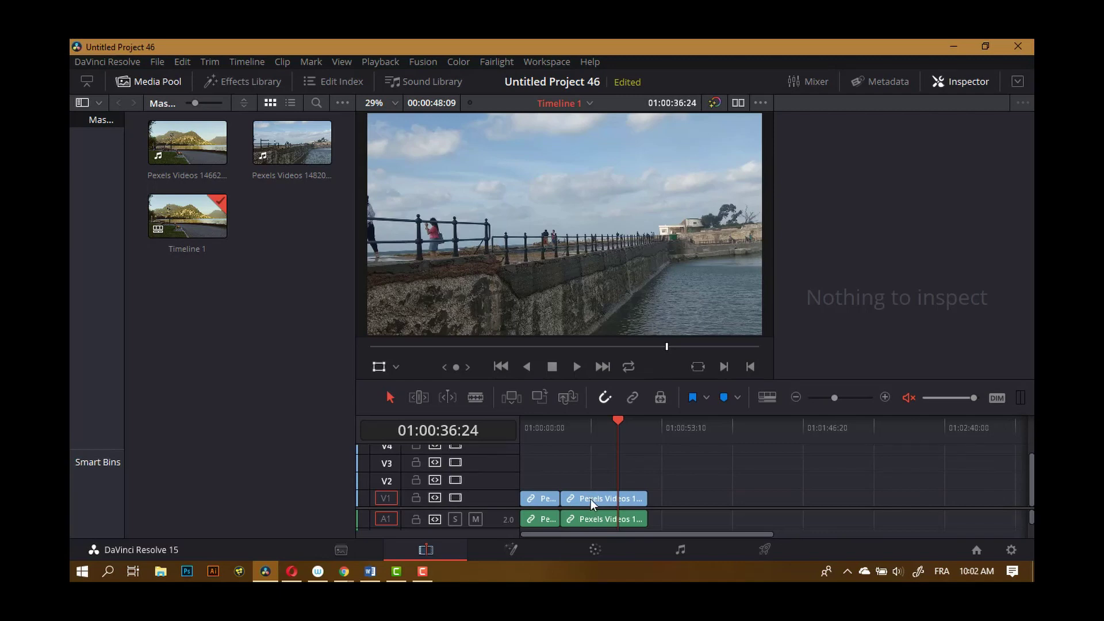
Move the pier clip to V2 and shrink it into a top-right inset at about 574, 334.
{"action": "left_click_drag", "start_coordinate": [591, 500], "coordinate": [527, 495]}
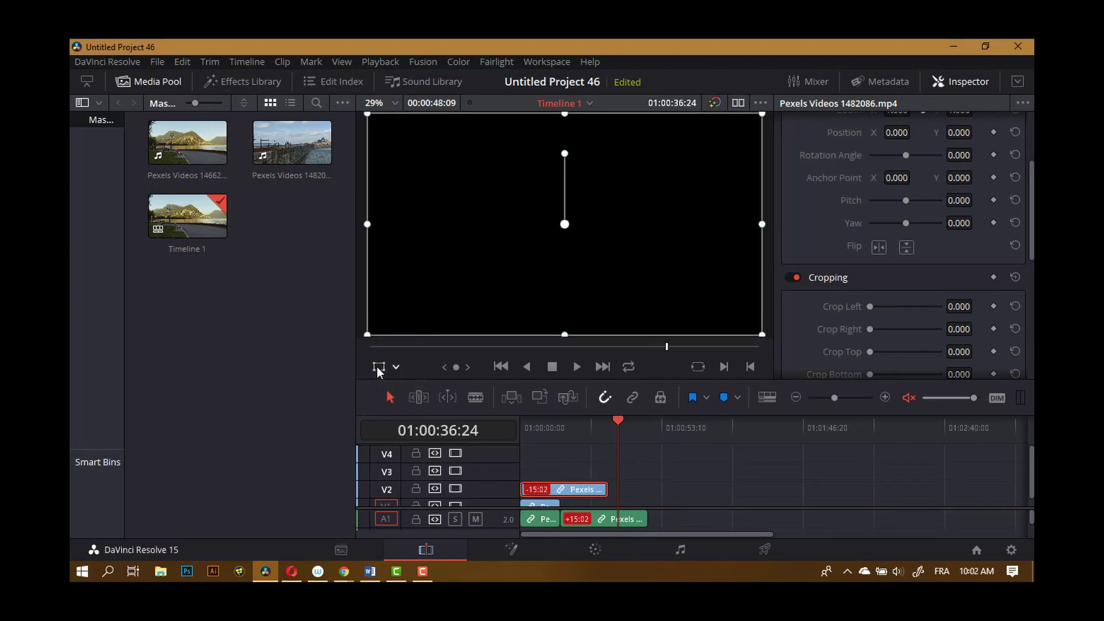
{"action": "left_click", "coordinate": [379, 369]}
{"action": "left_click", "coordinate": [379, 369]}
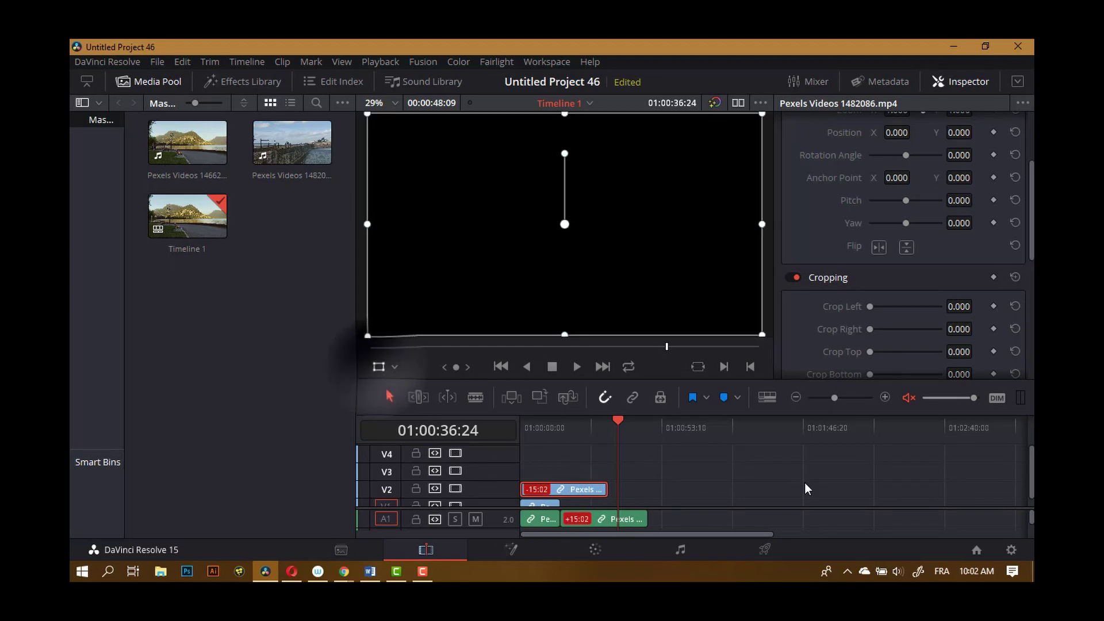
{"action": "left_click_drag", "start_coordinate": [618, 420], "coordinate": [525, 431]}
{"action": "left_click", "coordinate": [537, 430]}
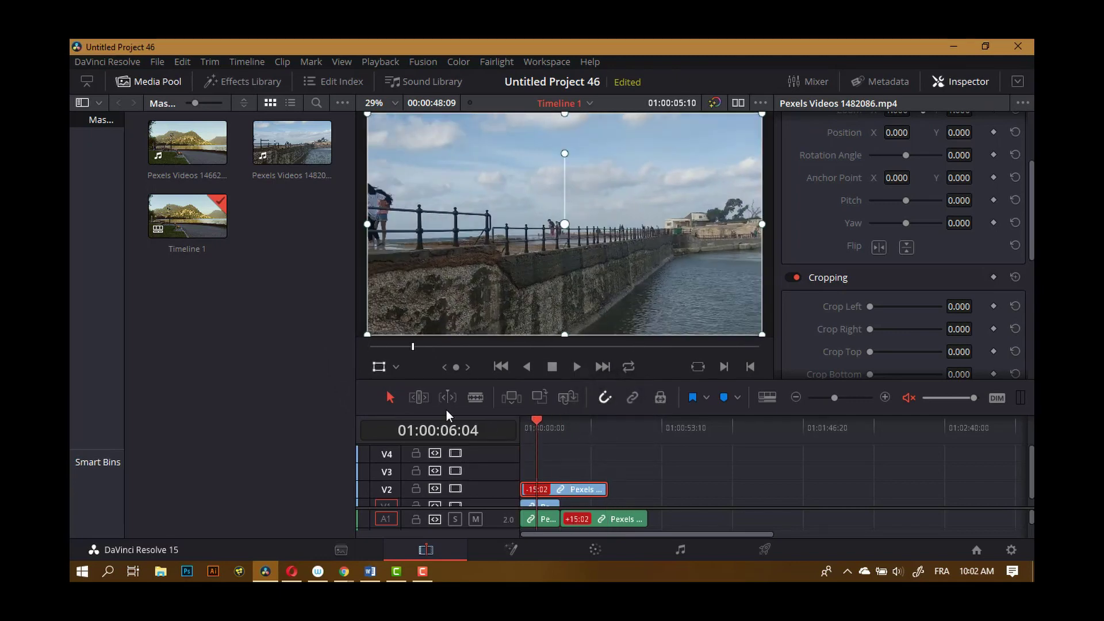
{"action": "left_click_drag", "start_coordinate": [365, 332], "coordinate": [484, 277]}
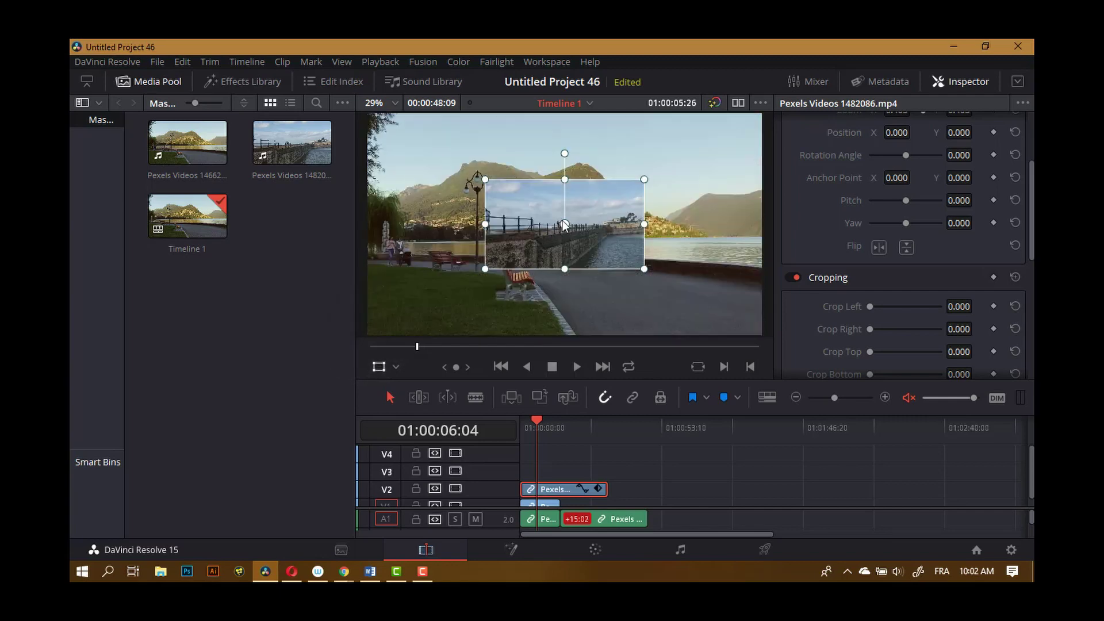
{"action": "left_click_drag", "start_coordinate": [566, 223], "coordinate": [685, 159]}
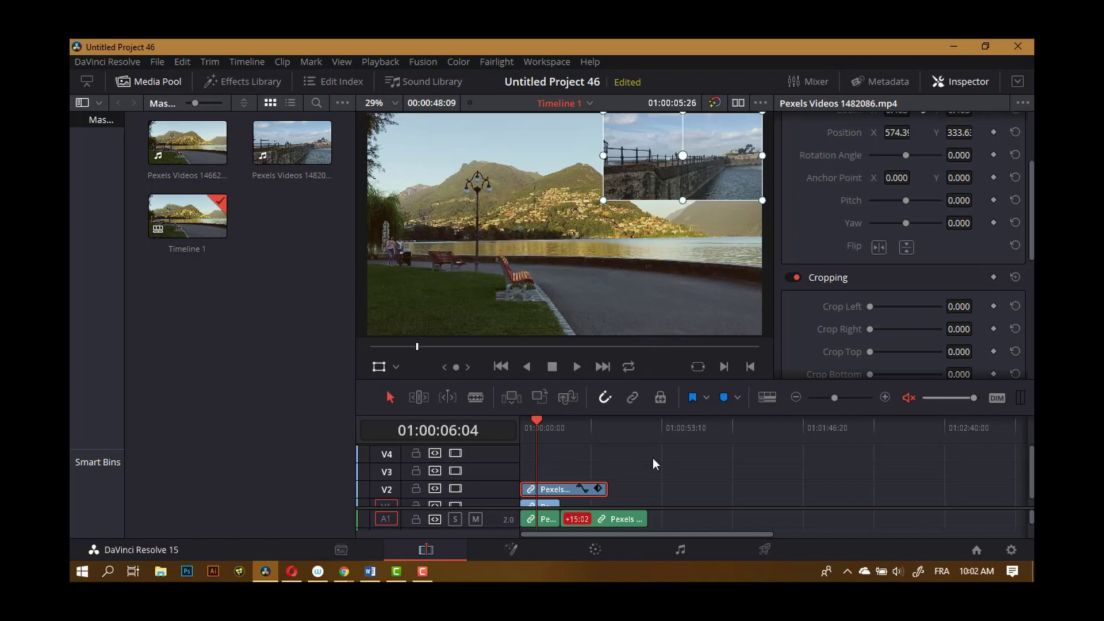
Delay the pier inset by about six seconds and preview it from the timeline start.
{"action": "left_click_drag", "start_coordinate": [553, 493], "coordinate": [570, 491]}
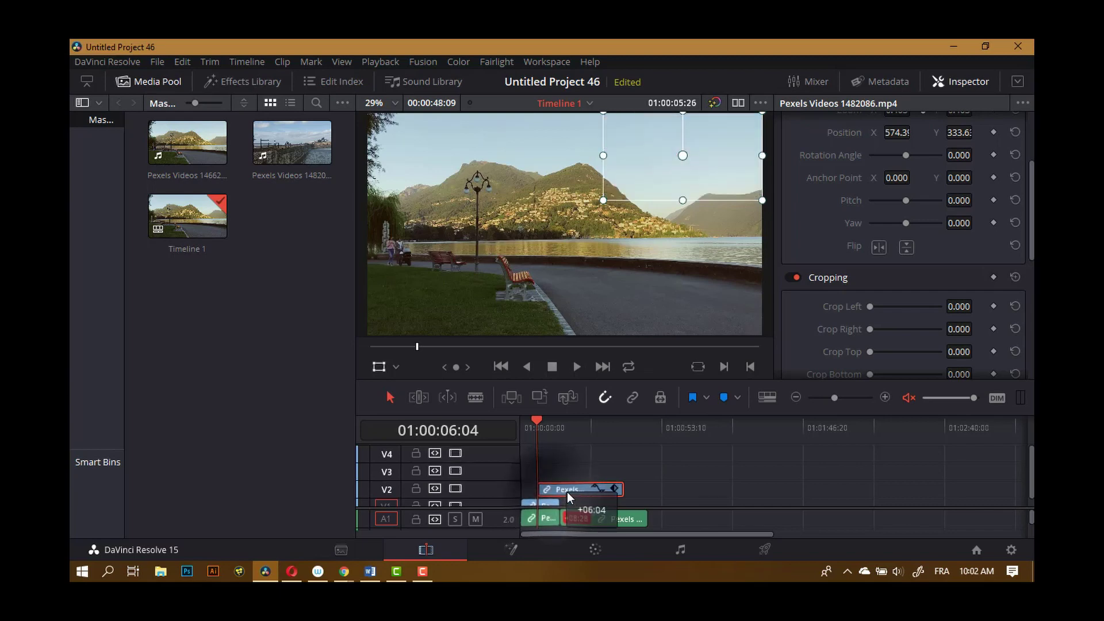
{"action": "left_click_drag", "start_coordinate": [534, 424], "coordinate": [503, 418]}
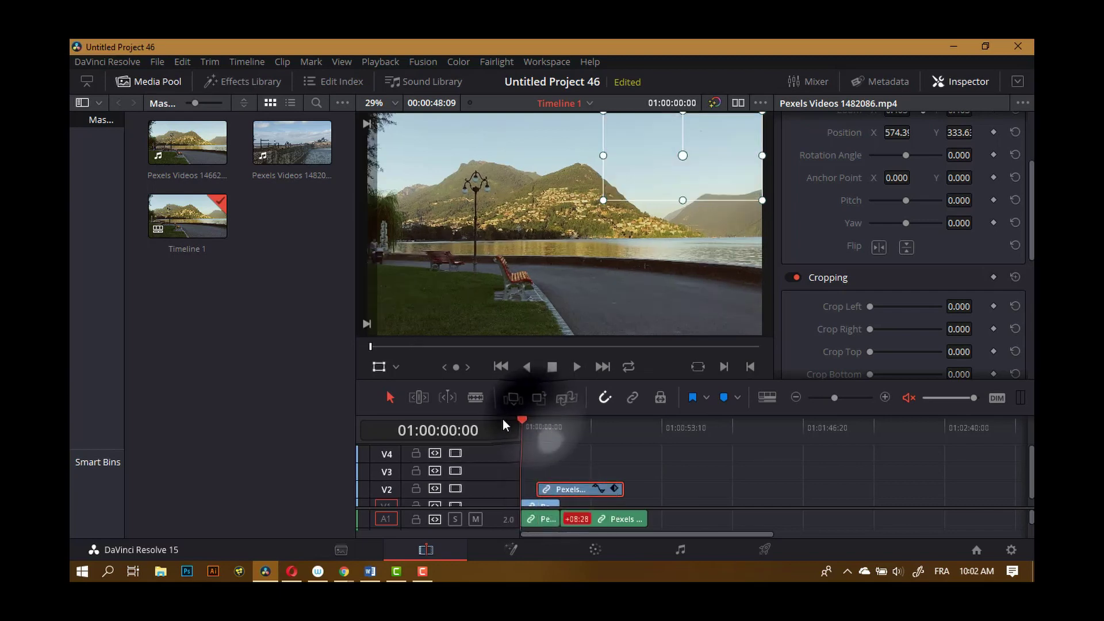
{"action": "left_click", "coordinate": [577, 366]}
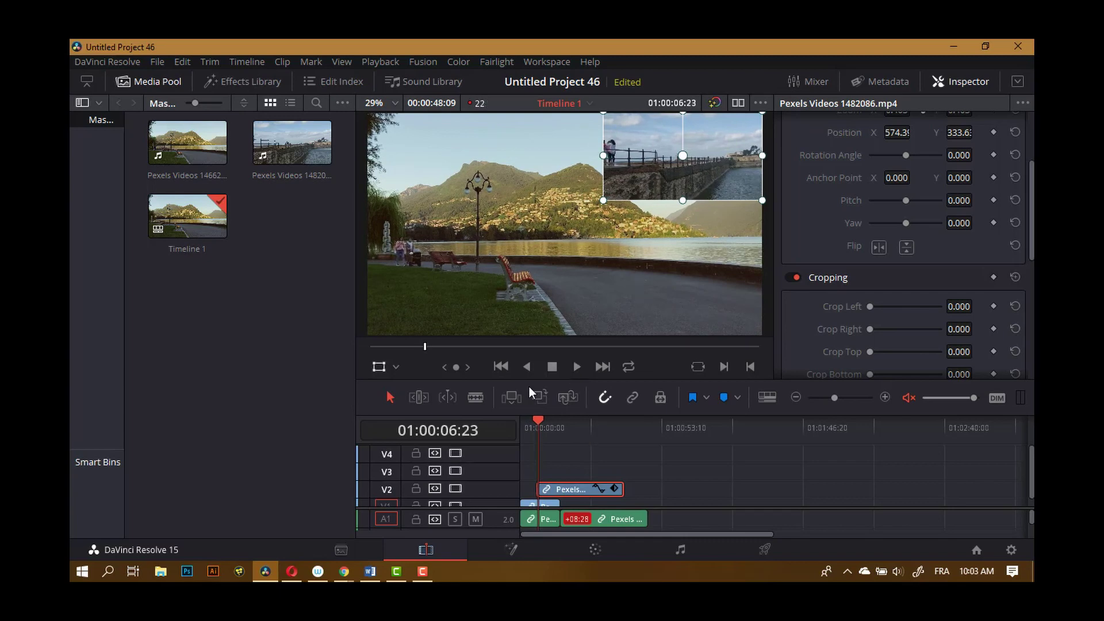
{"action": "left_click", "coordinate": [553, 367]}
{"action": "left_click", "coordinate": [541, 421]}
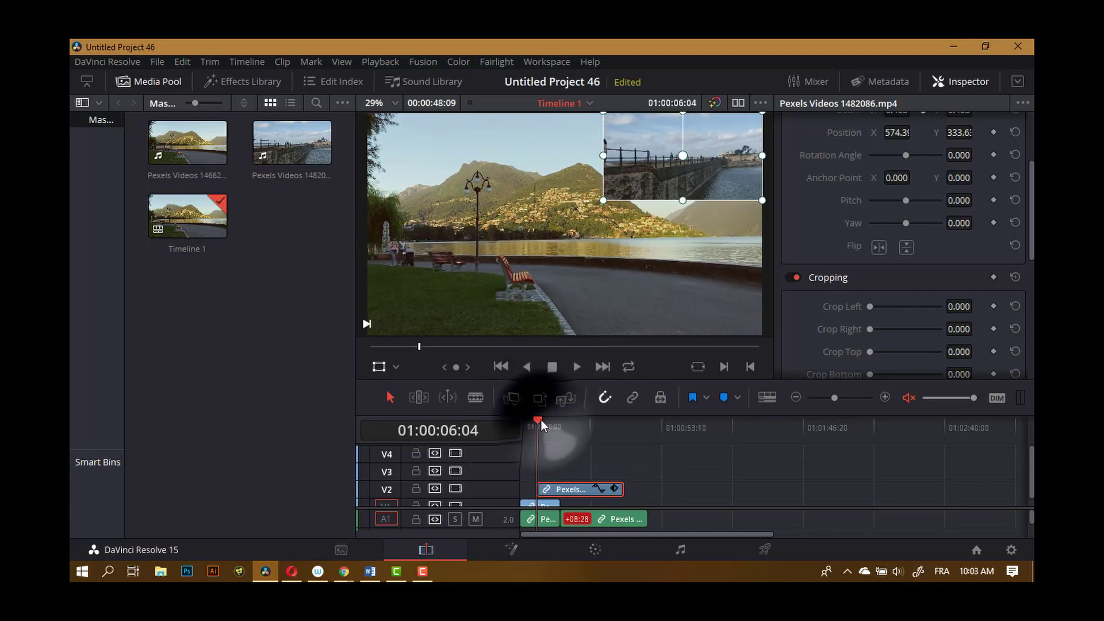
{"action": "left_click", "coordinate": [523, 427]}
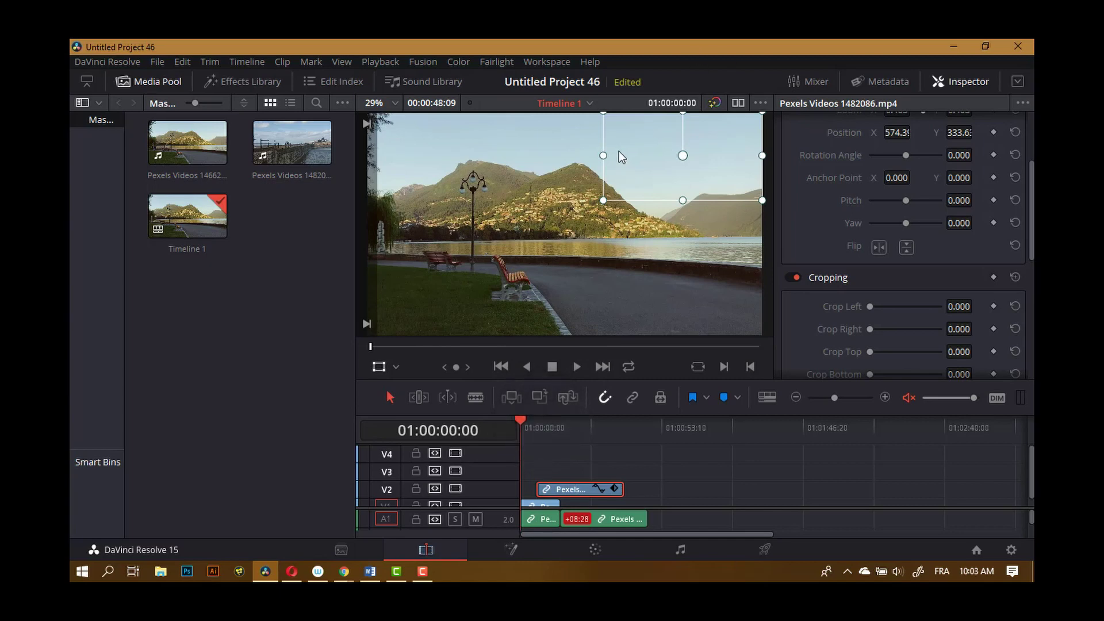